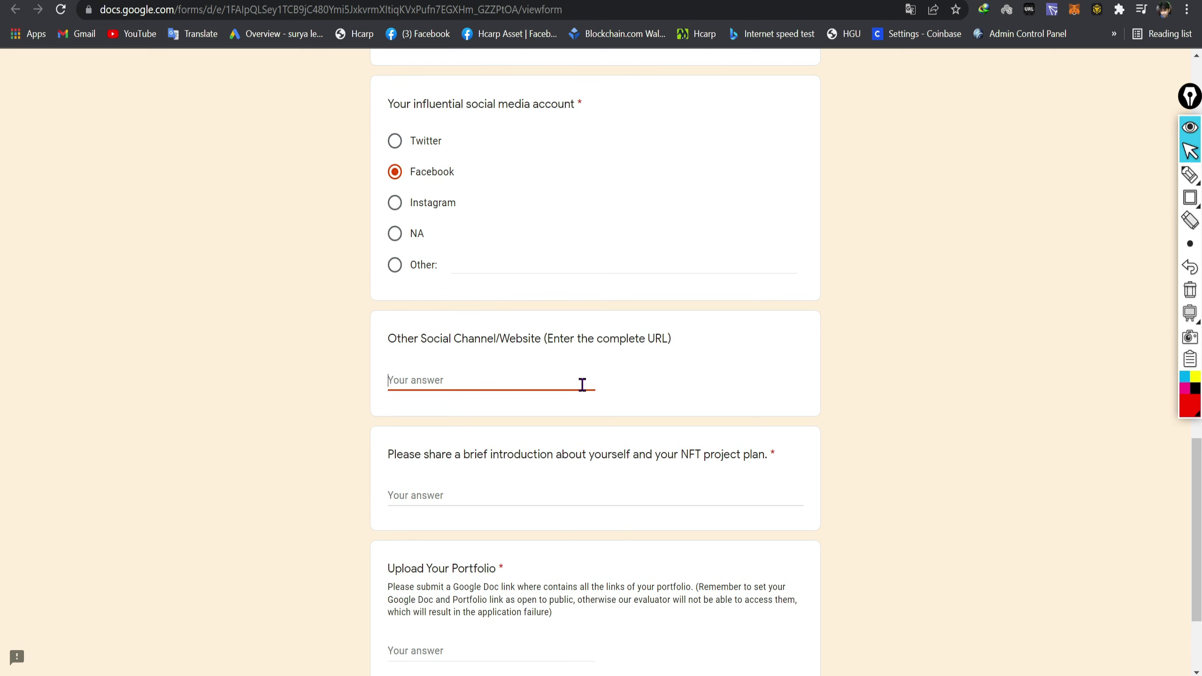
Enter "cnvn" as the brief introduction and NFT project plan, and start the Upload Your Portfolio answer.
{"action": "scroll", "coordinate": [582, 385], "scroll_direction": "down", "scroll_amount": 3}
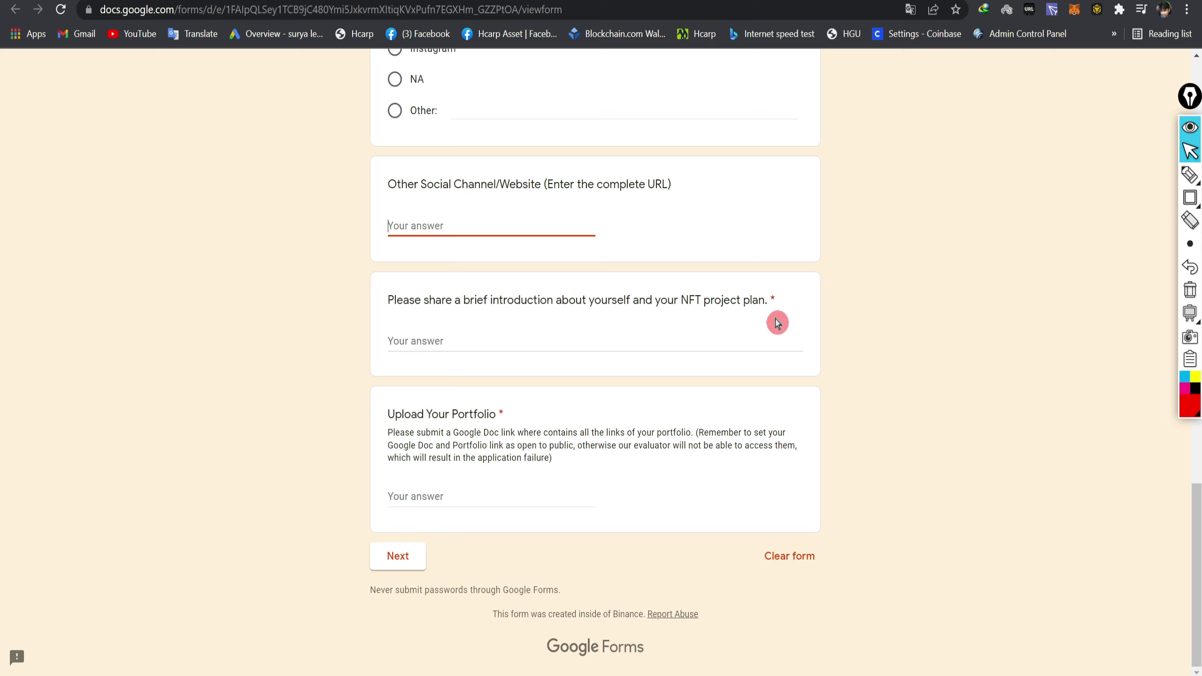
{"action": "left_click", "coordinate": [400, 337]}
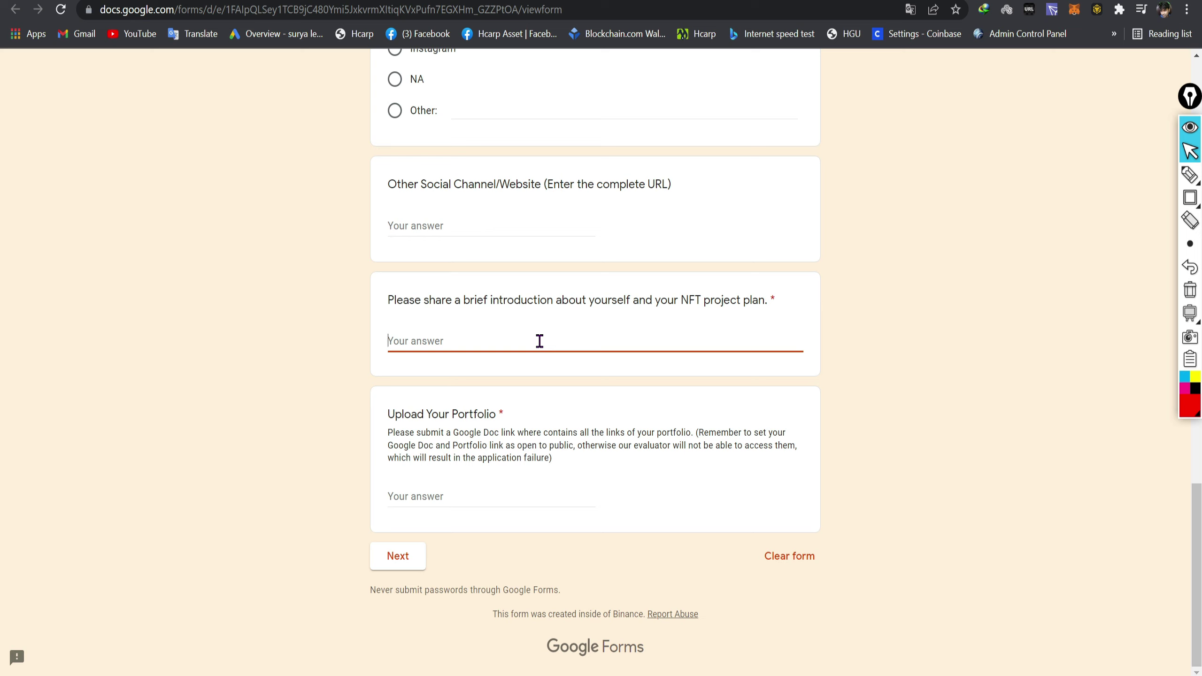
{"action": "type", "text": "cnvn"}
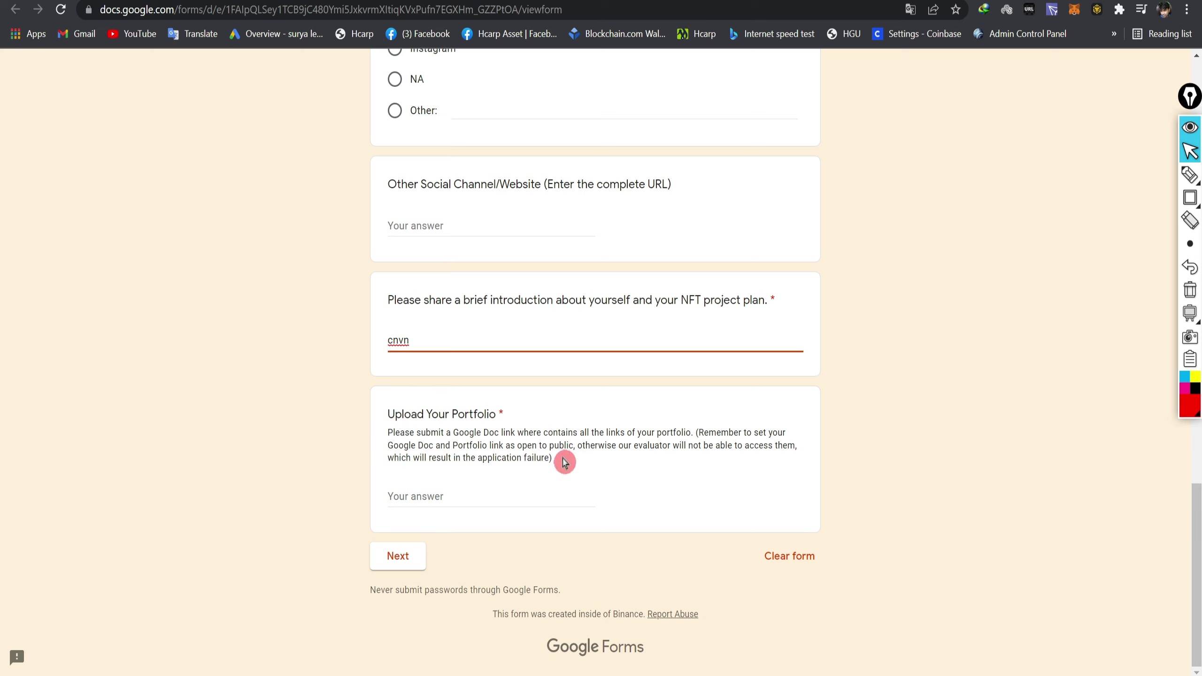
{"action": "left_click", "coordinate": [435, 497]}
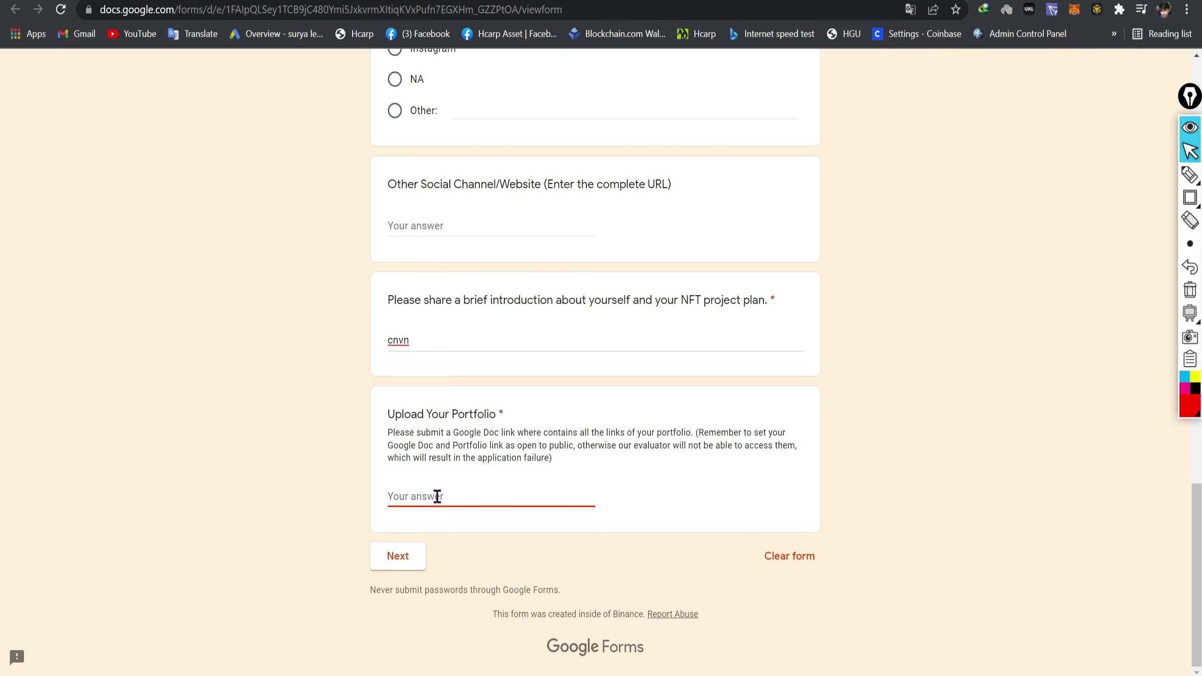
Switch to the Resume document's browser tab, search the web for "docs google" and open the Google Documents result.
{"action": "key", "text": "ctrl+Tab"}
{"action": "left_click", "coordinate": [186, 9]}
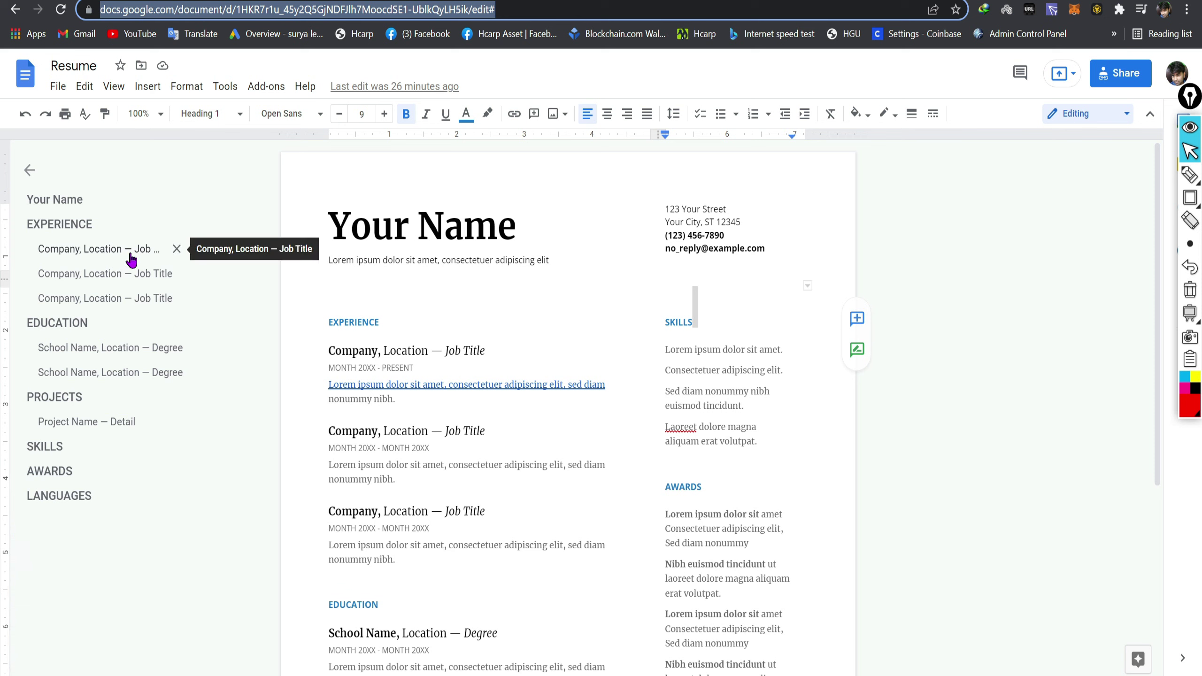
{"action": "type", "text": "doc"}
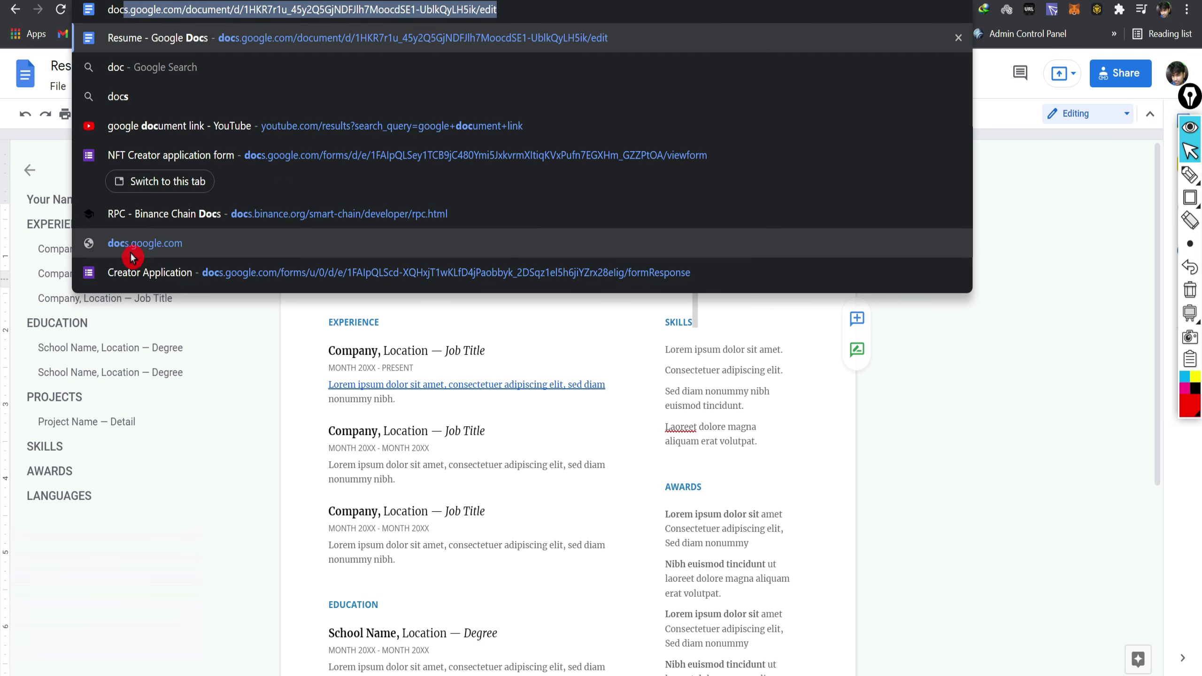
{"action": "type", "text": "s google"}
{"action": "key", "text": "Return"}
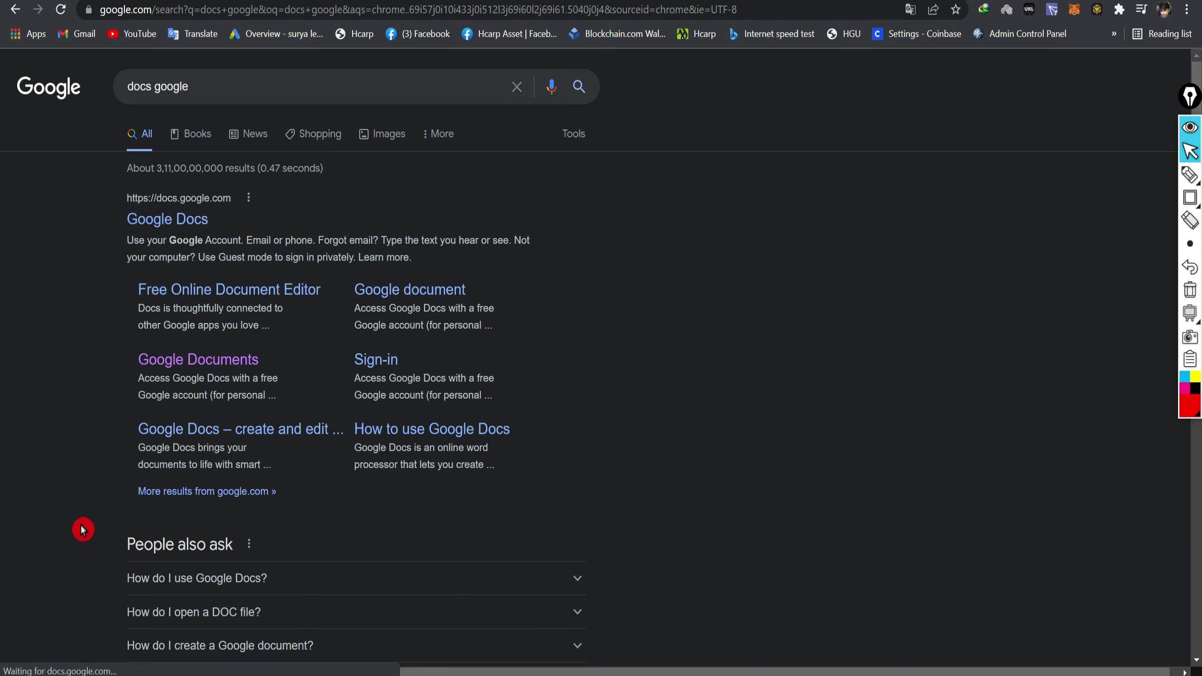
{"action": "left_click", "coordinate": [217, 362]}
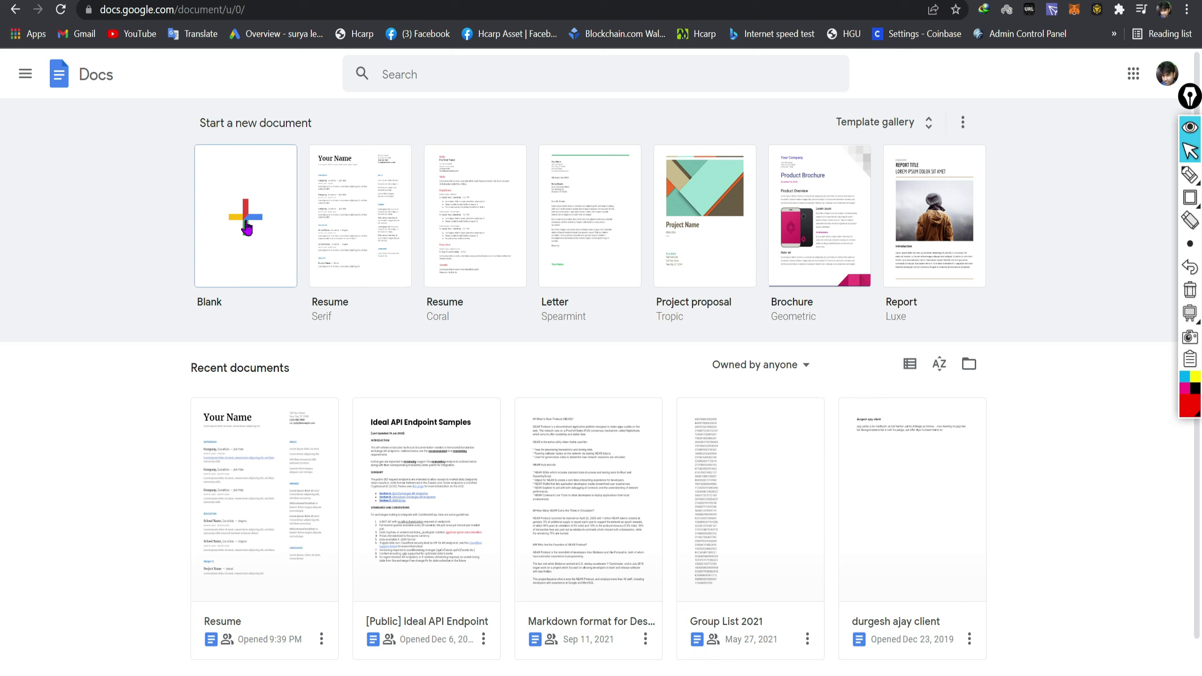
Create a new document from the Resume Serif template and look through its sections.
{"action": "left_click", "coordinate": [355, 219]}
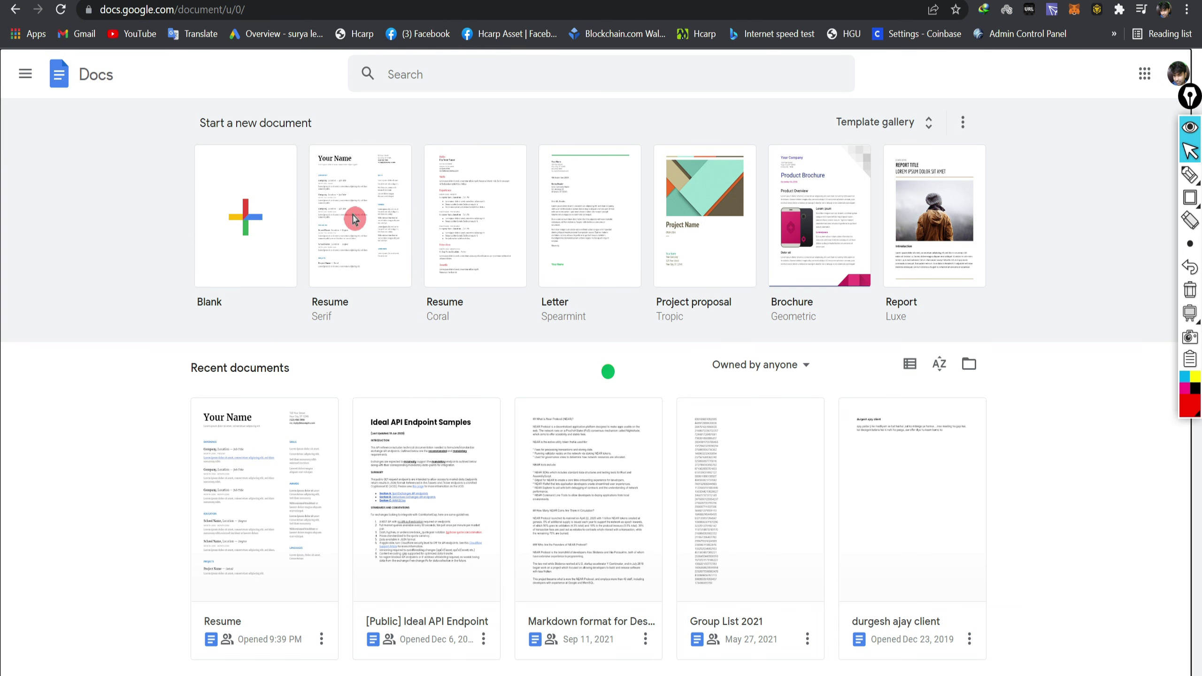
{"action": "left_click", "coordinate": [349, 233]}
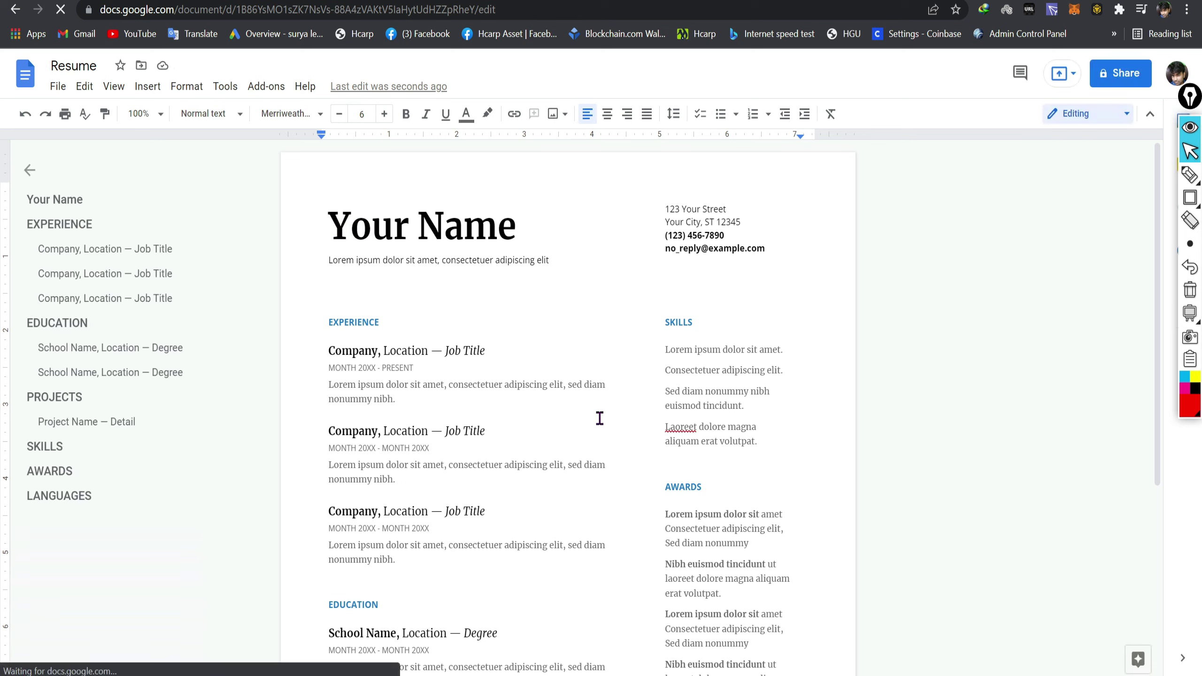
{"action": "scroll", "coordinate": [599, 418], "scroll_direction": "down", "scroll_amount": 6}
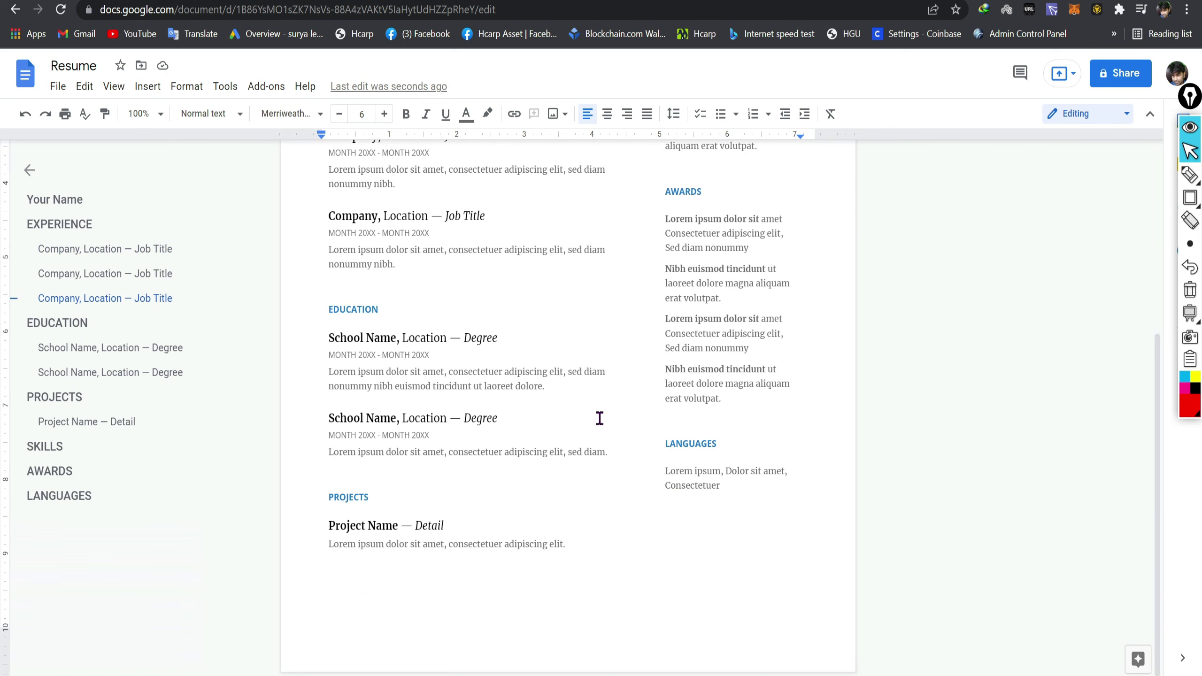
{"action": "scroll", "coordinate": [599, 418], "scroll_direction": "up", "scroll_amount": 3}
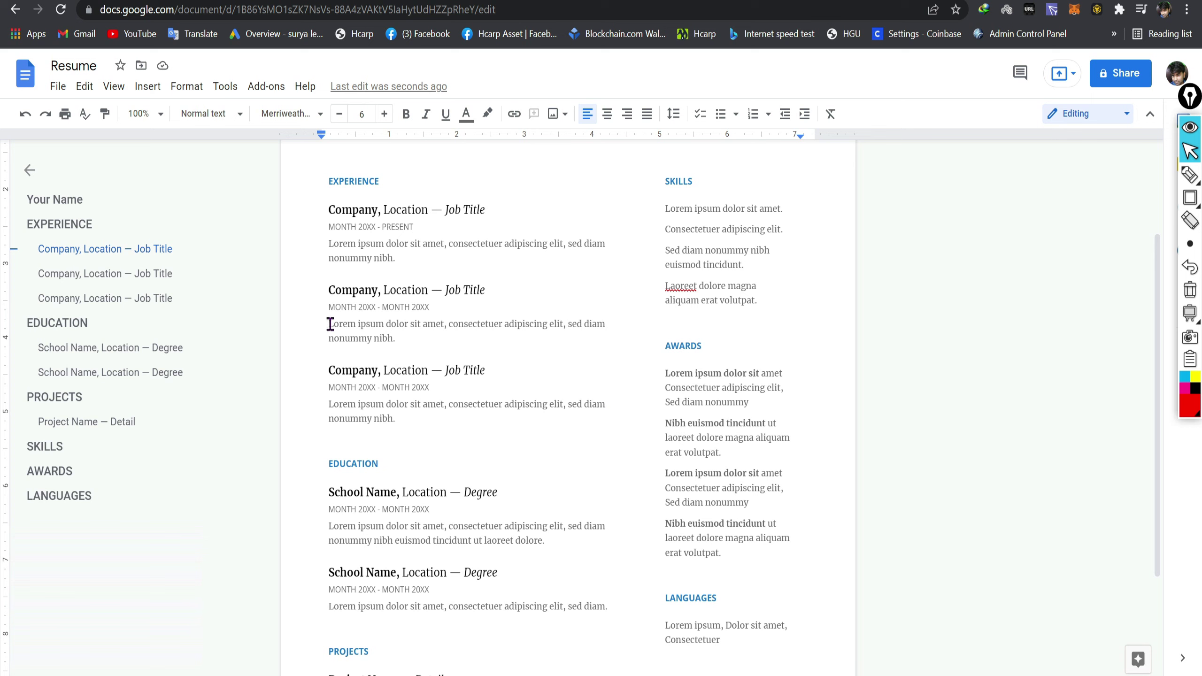
Link the "Company, Location" text of the second Experience entry to the creator's Facebook page URL.
{"action": "left_click_drag", "start_coordinate": [329, 324], "coordinate": [428, 324]}
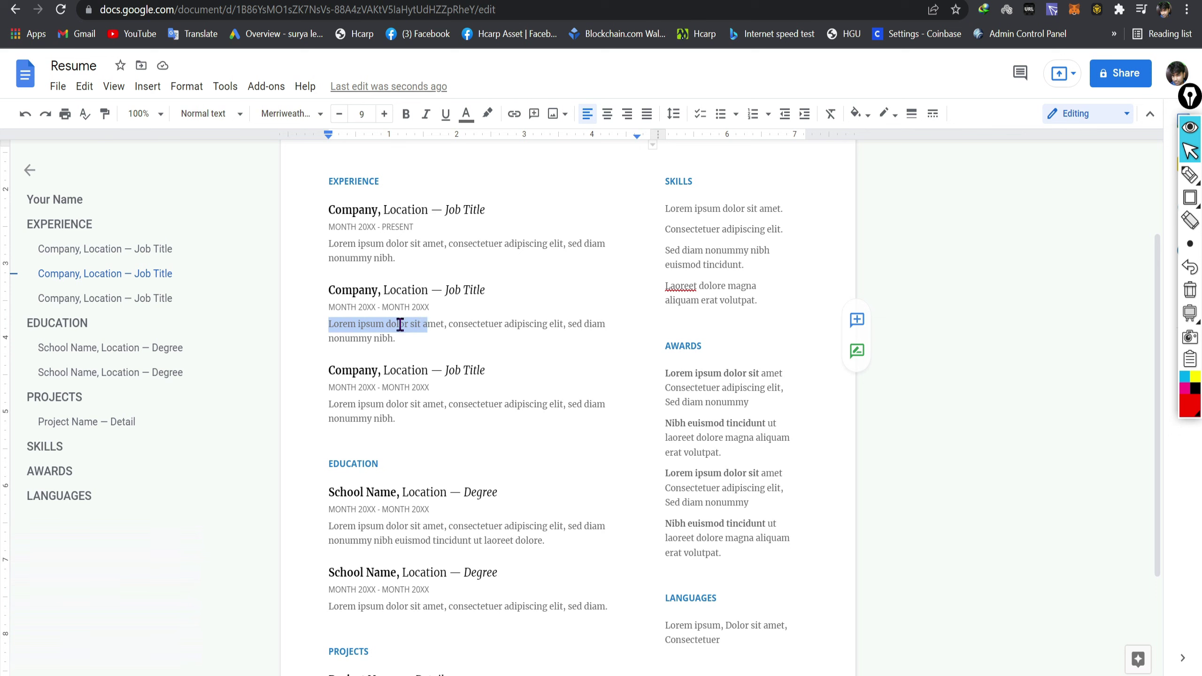
{"action": "left_click", "coordinate": [392, 323]}
{"action": "left_click_drag", "start_coordinate": [330, 289], "coordinate": [430, 289]}
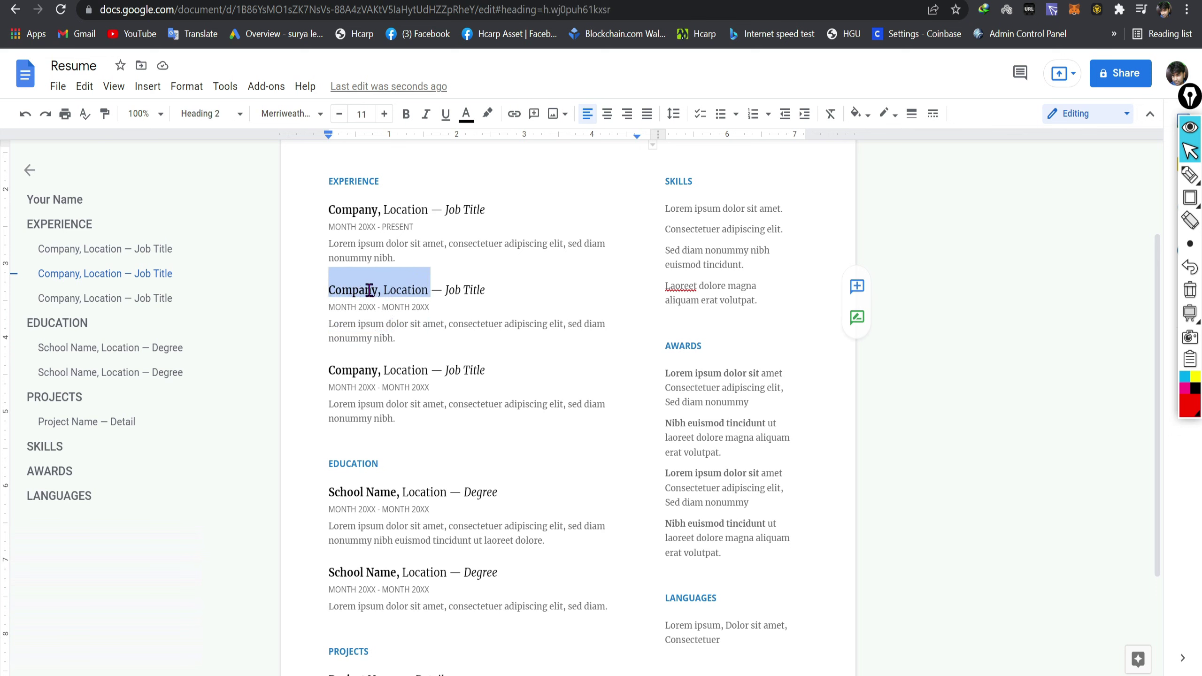
{"action": "right_click", "coordinate": [401, 287]}
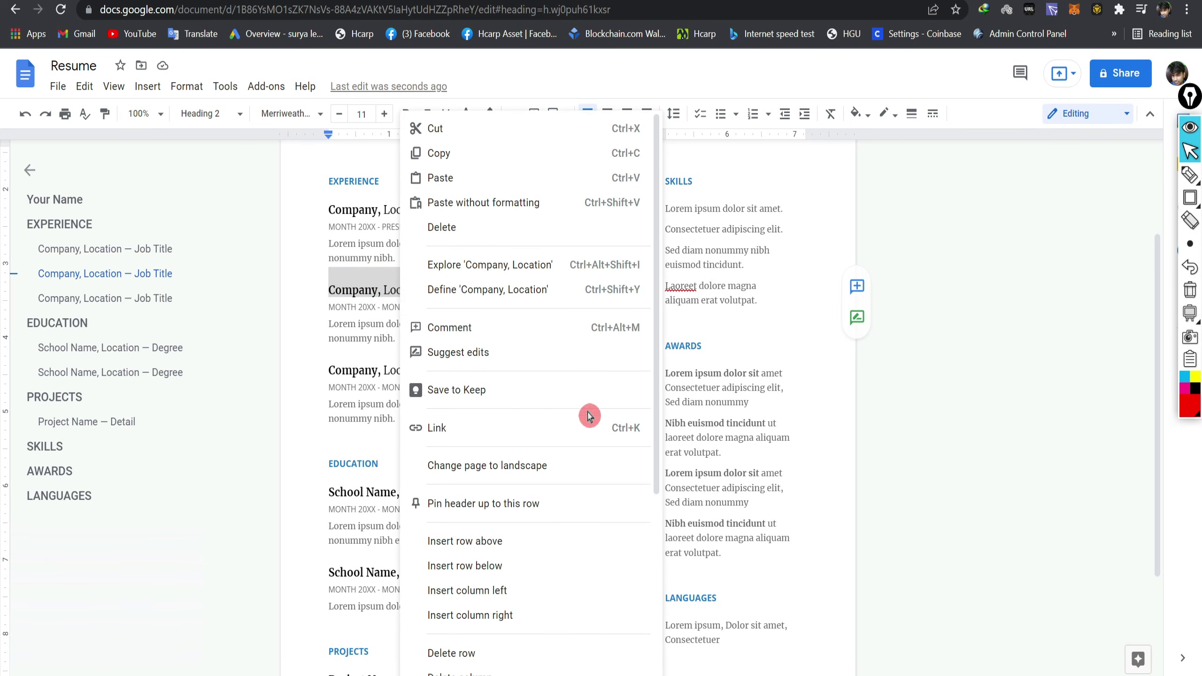
{"action": "left_click", "coordinate": [555, 433]}
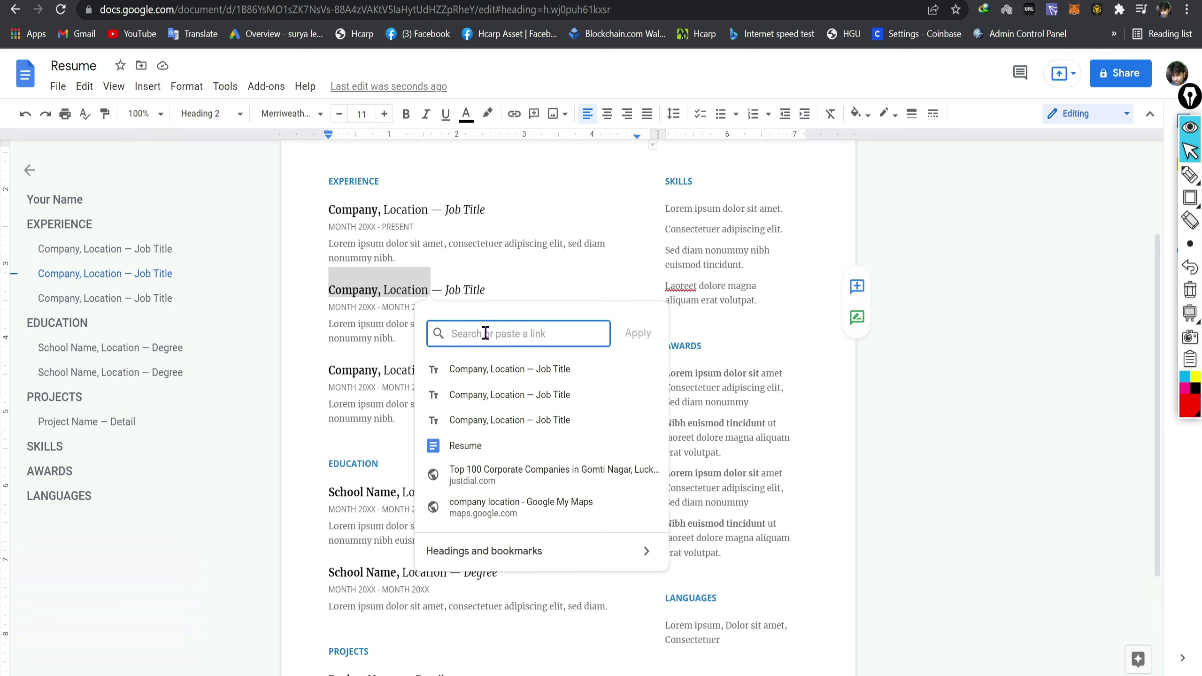
{"action": "type", "text": "https://facebook.com/suryaherotradingtips/"}
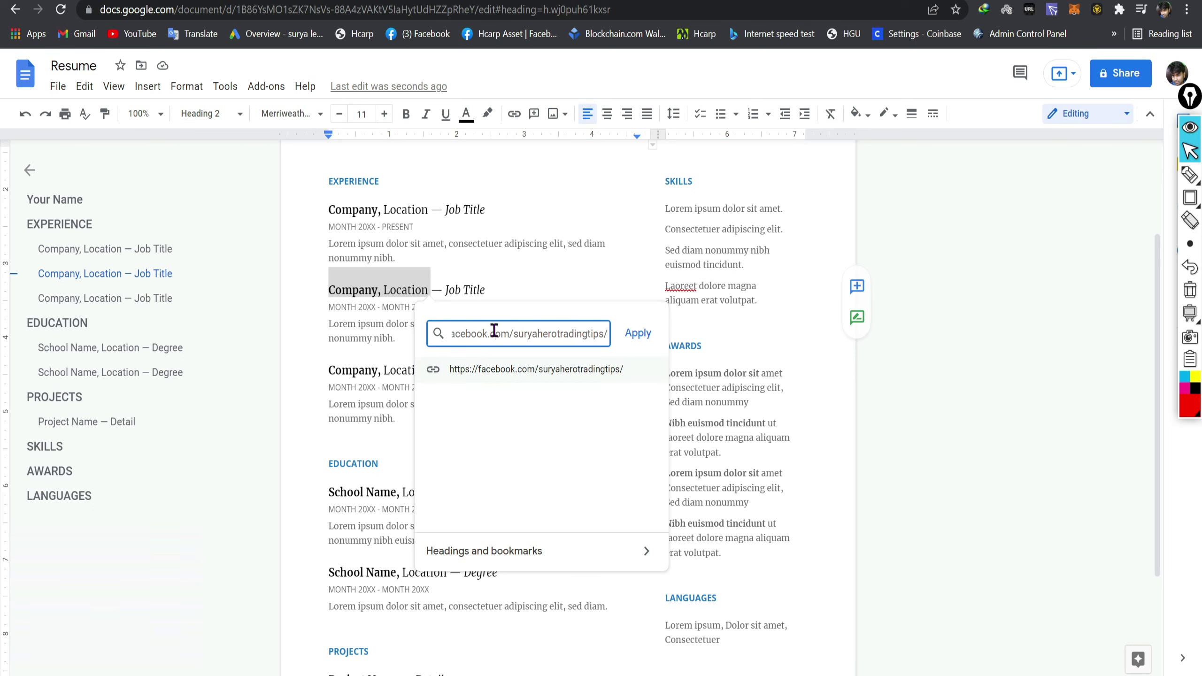
{"action": "key", "text": "Home"}
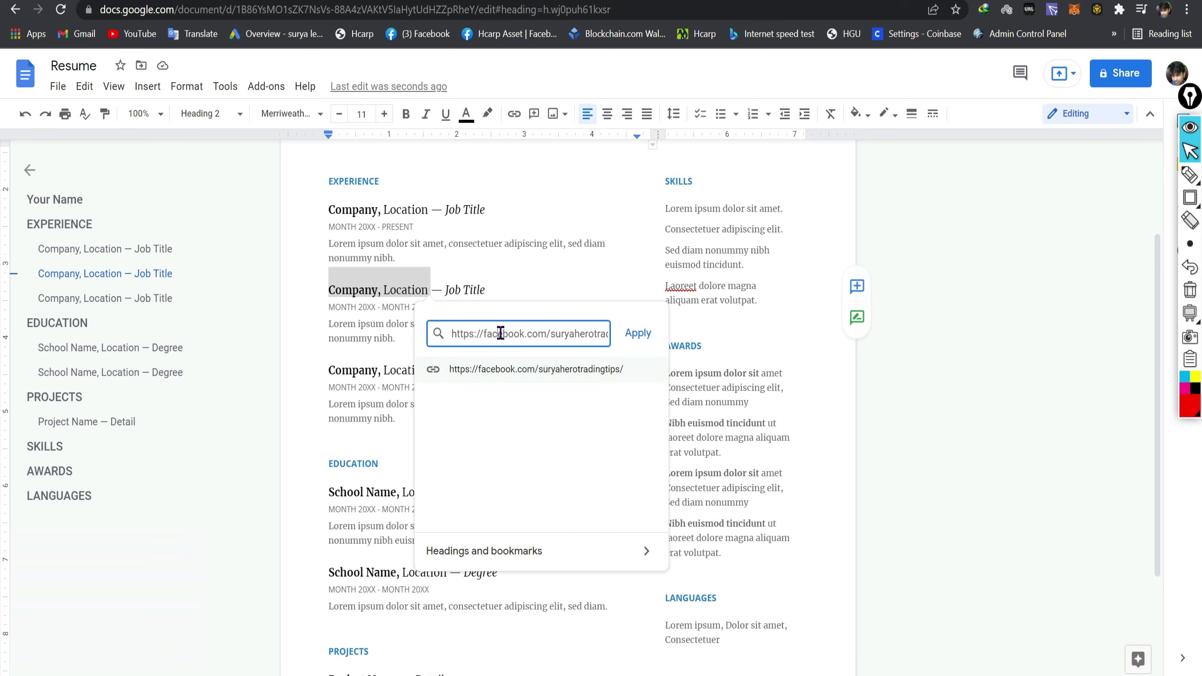
{"action": "key", "text": "Right"}
{"action": "key", "text": "Right"}
{"action": "key", "text": "Right"}
{"action": "key", "text": "Right"}
{"action": "key", "text": "Right"}
{"action": "key", "text": "Right"}
{"action": "key", "text": "Right"}
{"action": "key", "text": "Right"}
{"action": "key", "text": "Right"}
{"action": "key", "text": "Right"}
{"action": "key", "text": "Right"}
{"action": "key", "text": "Right"}
{"action": "key", "text": "Right"}
{"action": "key", "text": "Right"}
{"action": "key", "text": "Right"}
{"action": "key", "text": "Right"}
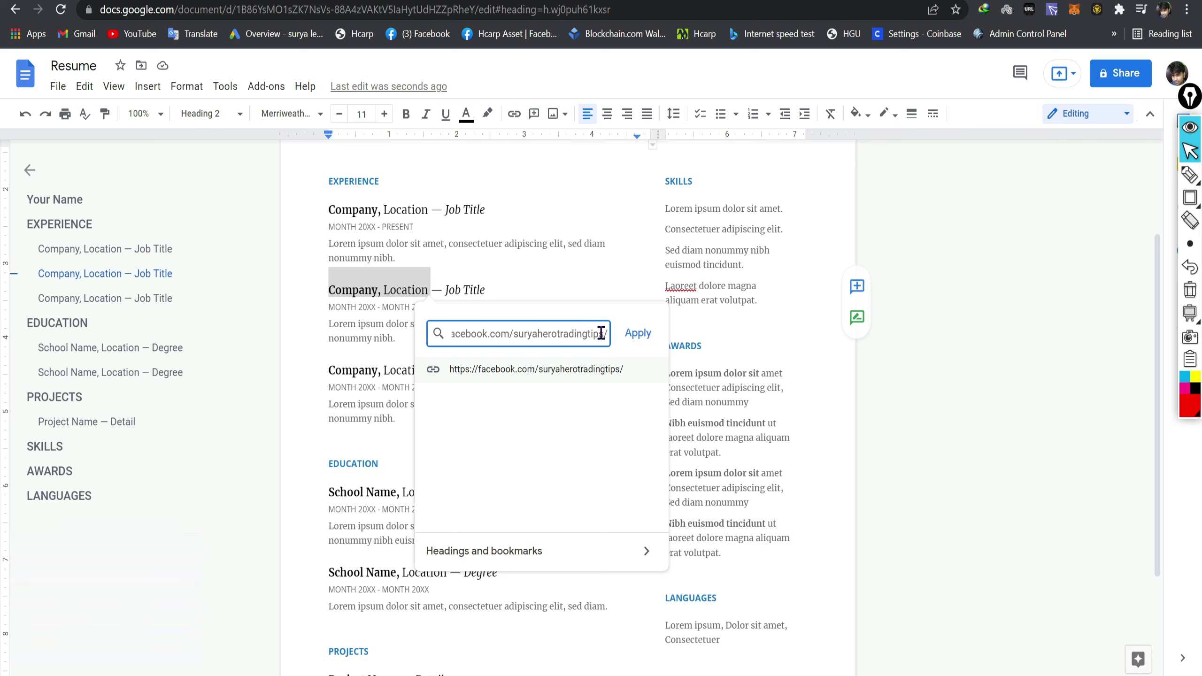
{"action": "left_click", "coordinate": [643, 340]}
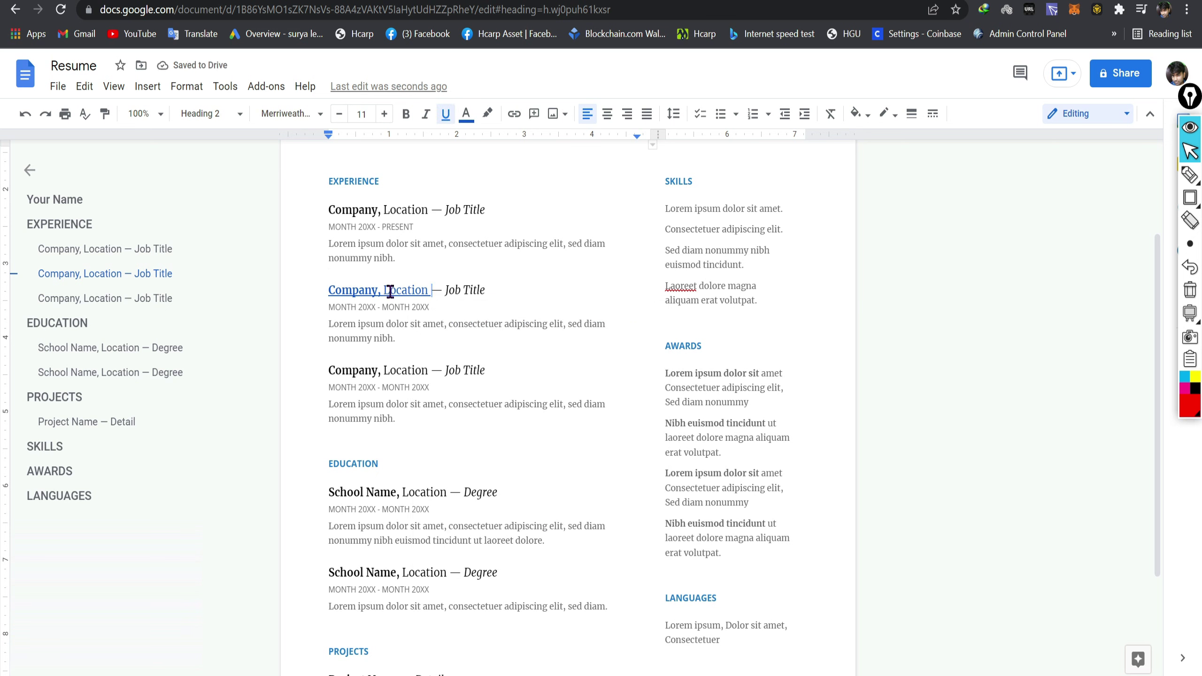
Test the link on the second Experience entry by opening its target page, and close that page again.
{"action": "left_click", "coordinate": [330, 289]}
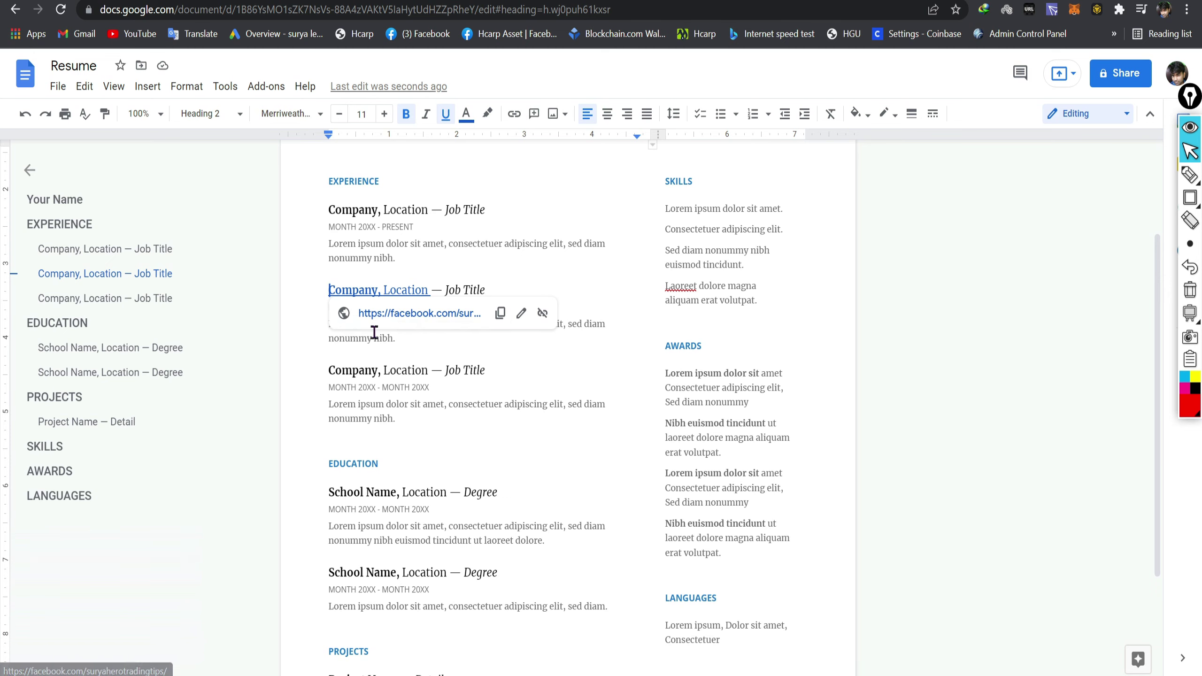
{"action": "left_click", "coordinate": [419, 317]}
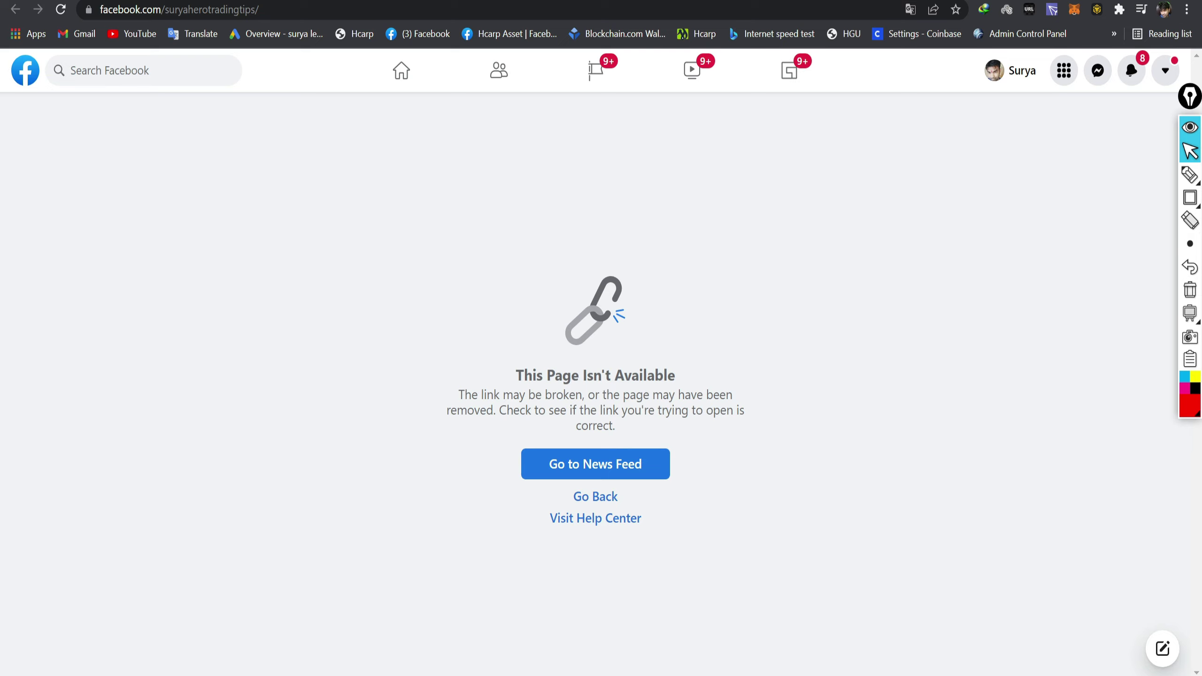
{"action": "key", "text": "ctrl+w"}
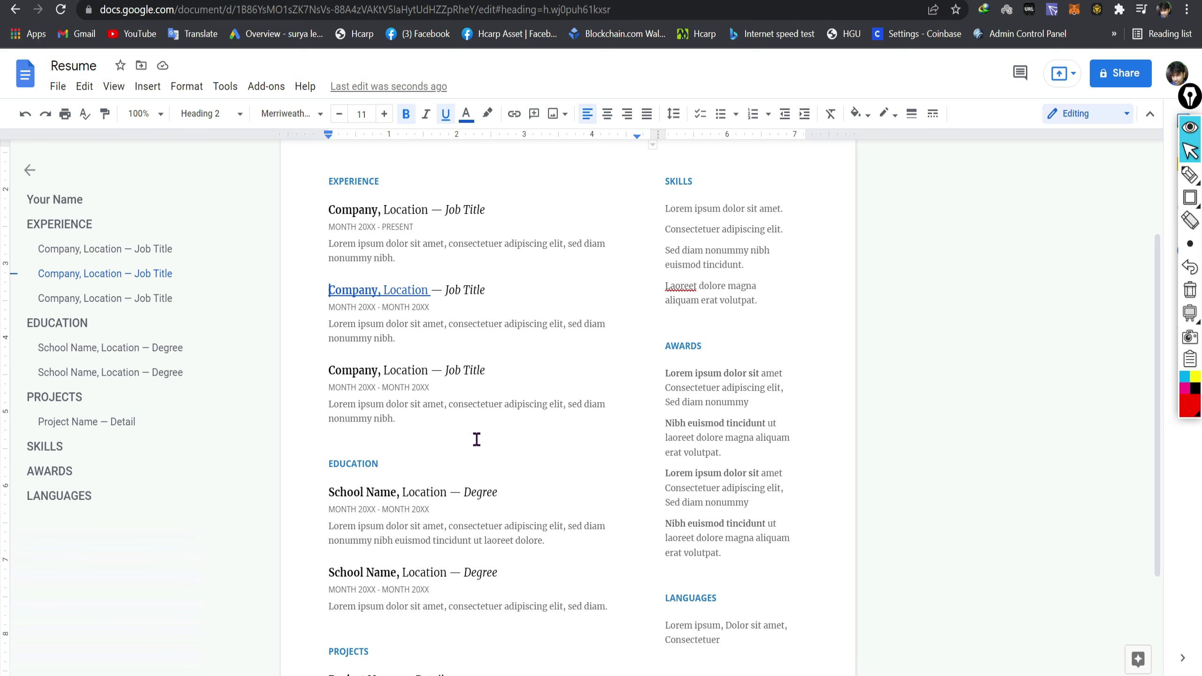
Change the document's sharing from restricted to anyone with the link as Viewer.
{"action": "left_click", "coordinate": [1121, 77]}
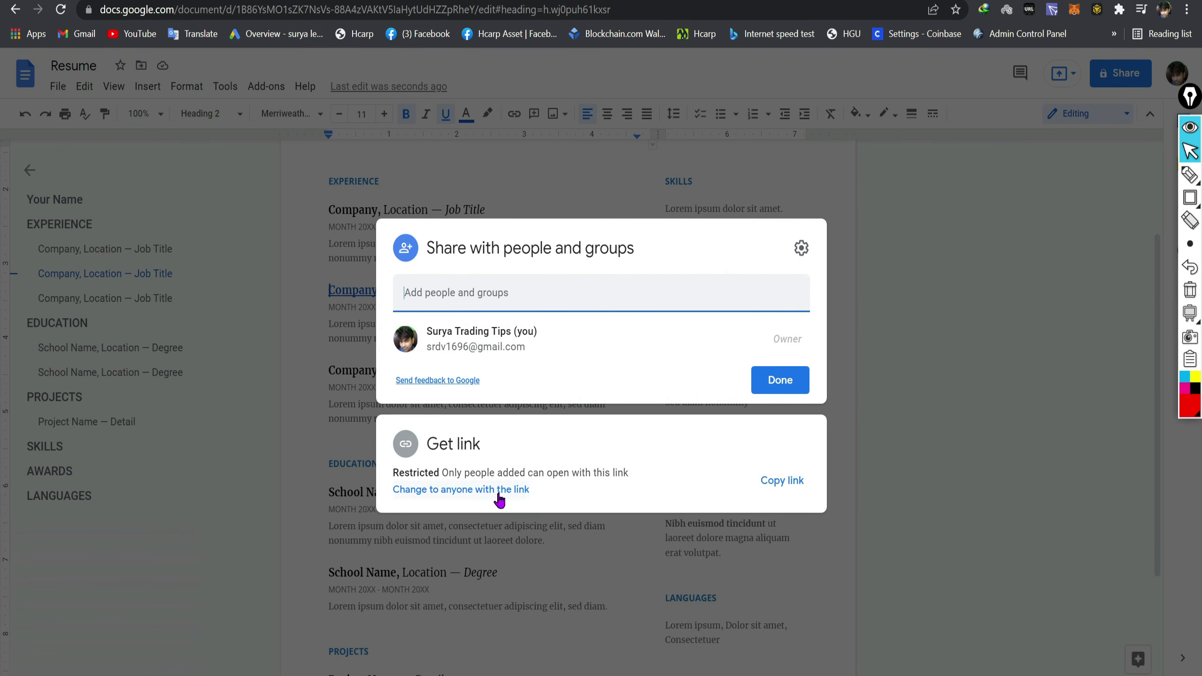
{"action": "left_click", "coordinate": [443, 494]}
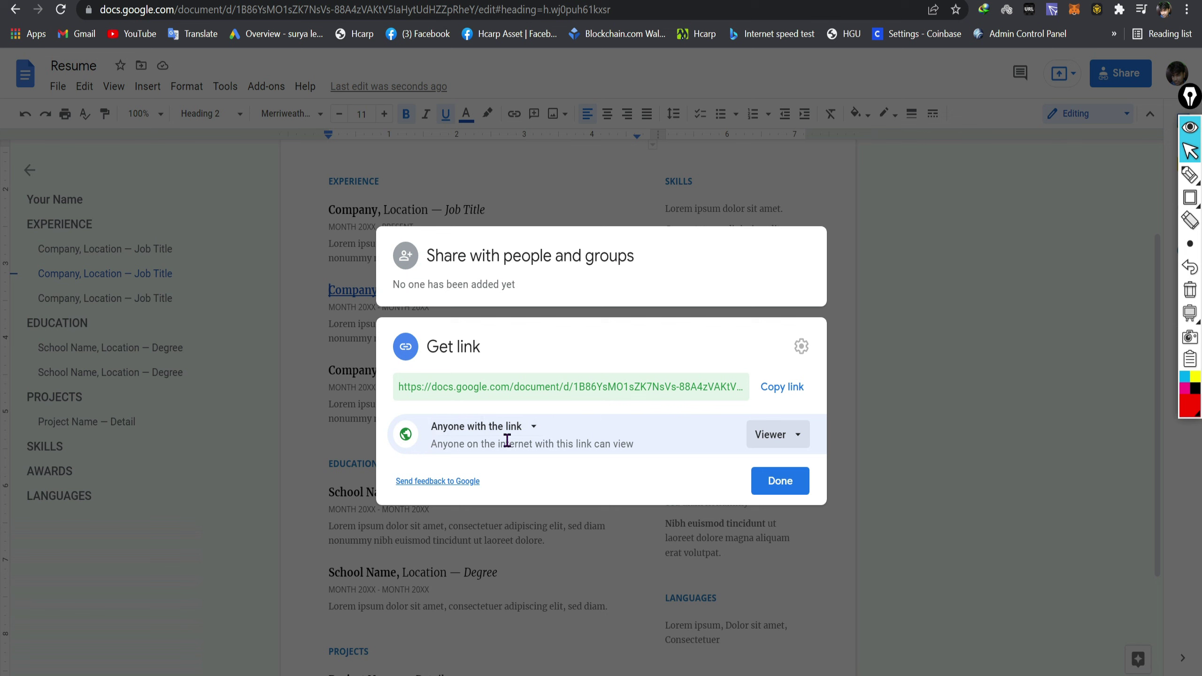
{"action": "left_click", "coordinate": [783, 492]}
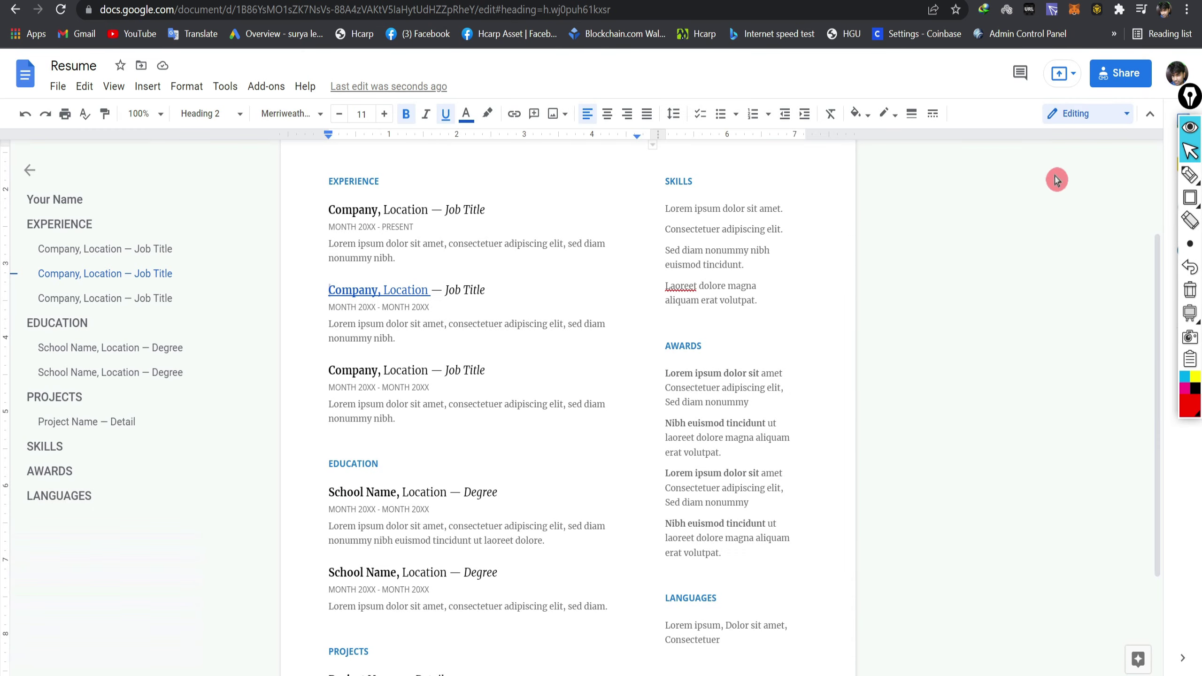
Copy the Resume document's sharing link and close the sharing settings.
{"action": "left_click", "coordinate": [1123, 76]}
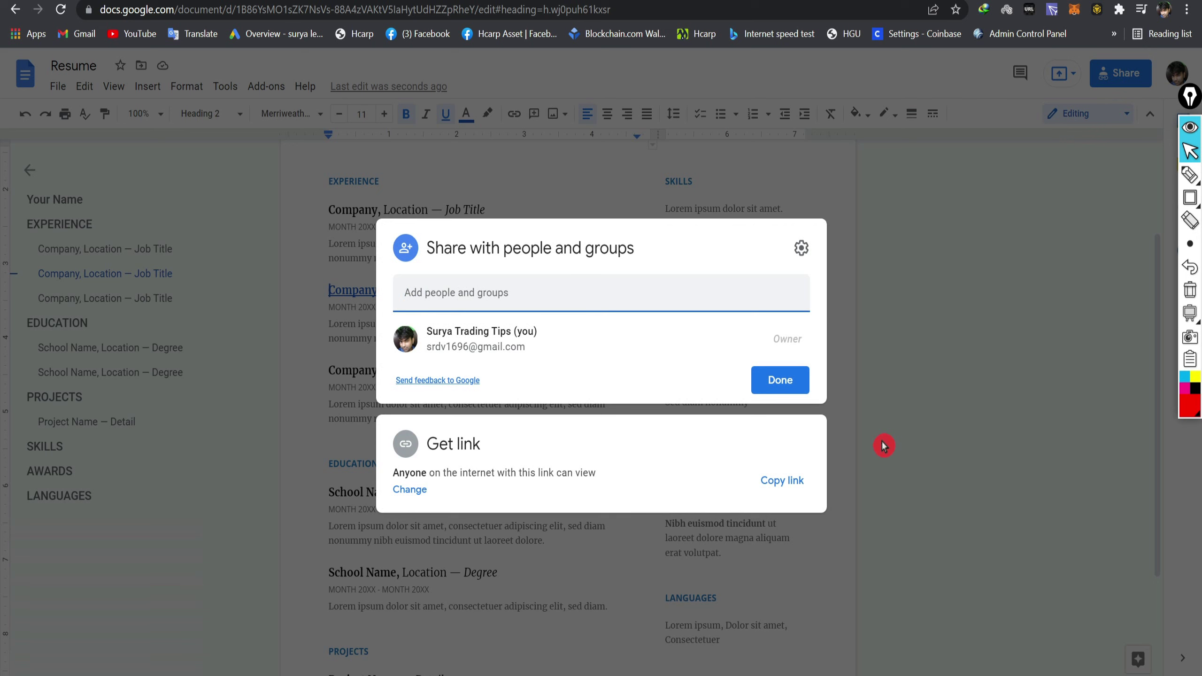
{"action": "left_click", "coordinate": [777, 487]}
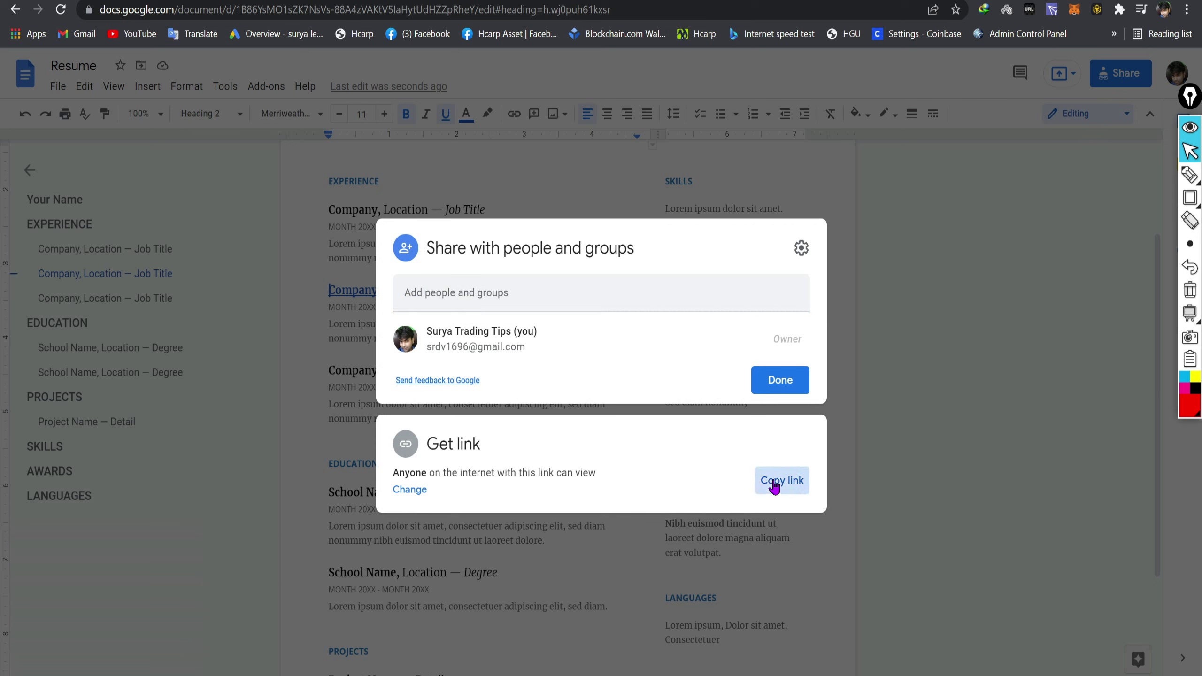
{"action": "left_click", "coordinate": [901, 493]}
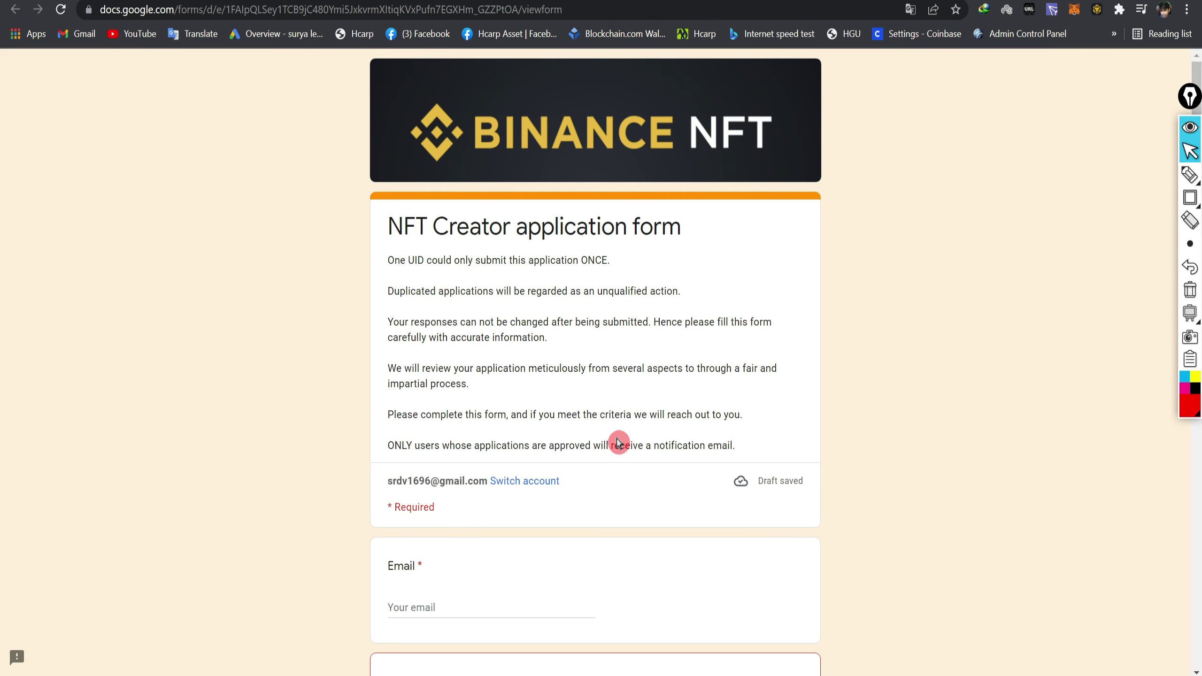
Paste the clipboard contents into the Upload Your Portfolio answer of the NFT Creator application form.
{"action": "scroll", "coordinate": [617, 442], "scroll_direction": "down", "scroll_amount": 20}
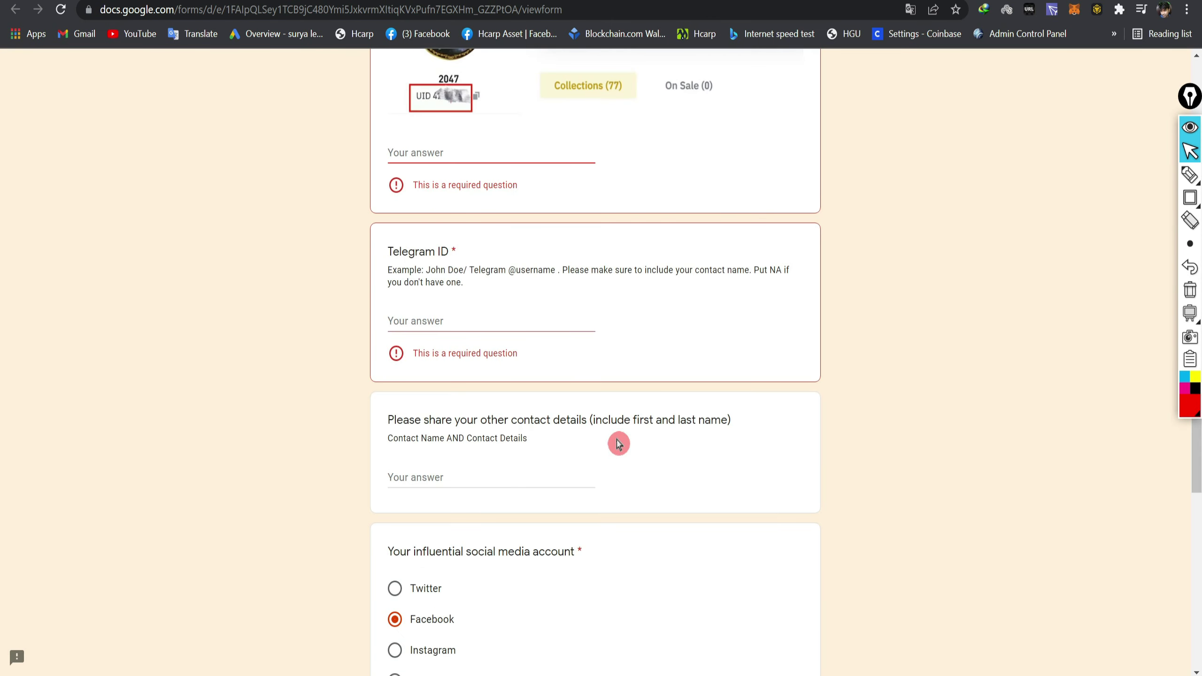
{"action": "left_click", "coordinate": [416, 470]}
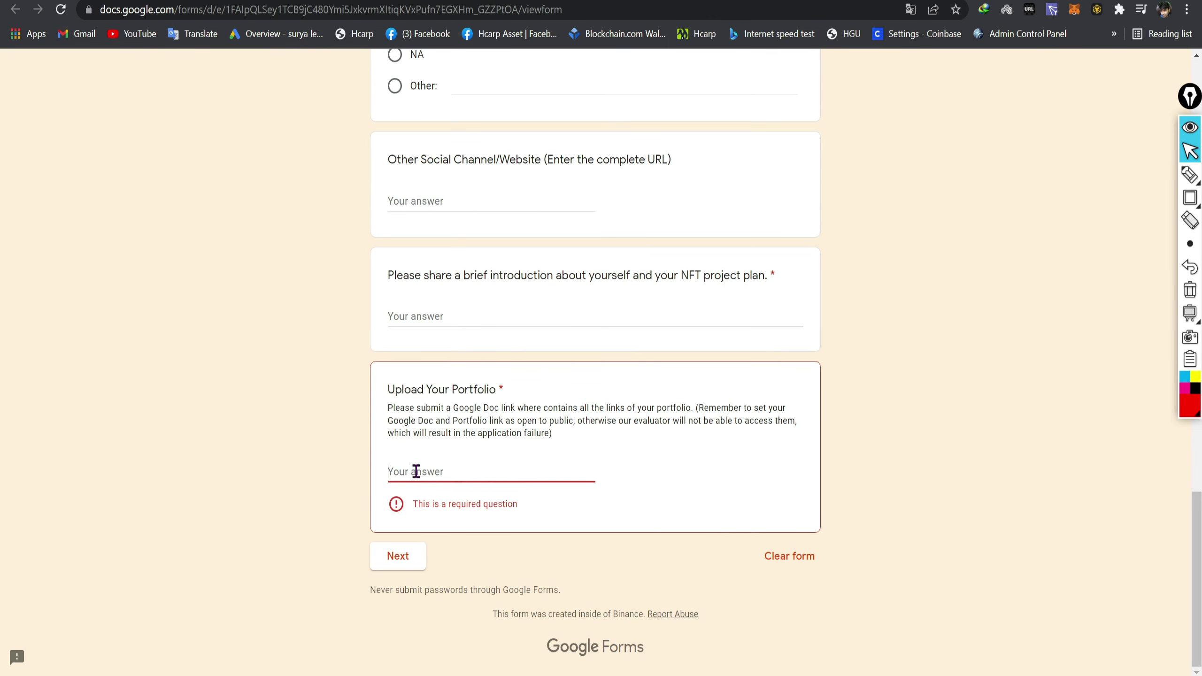
{"action": "right_click", "coordinate": [416, 470]}
{"action": "left_click", "coordinate": [474, 311]}
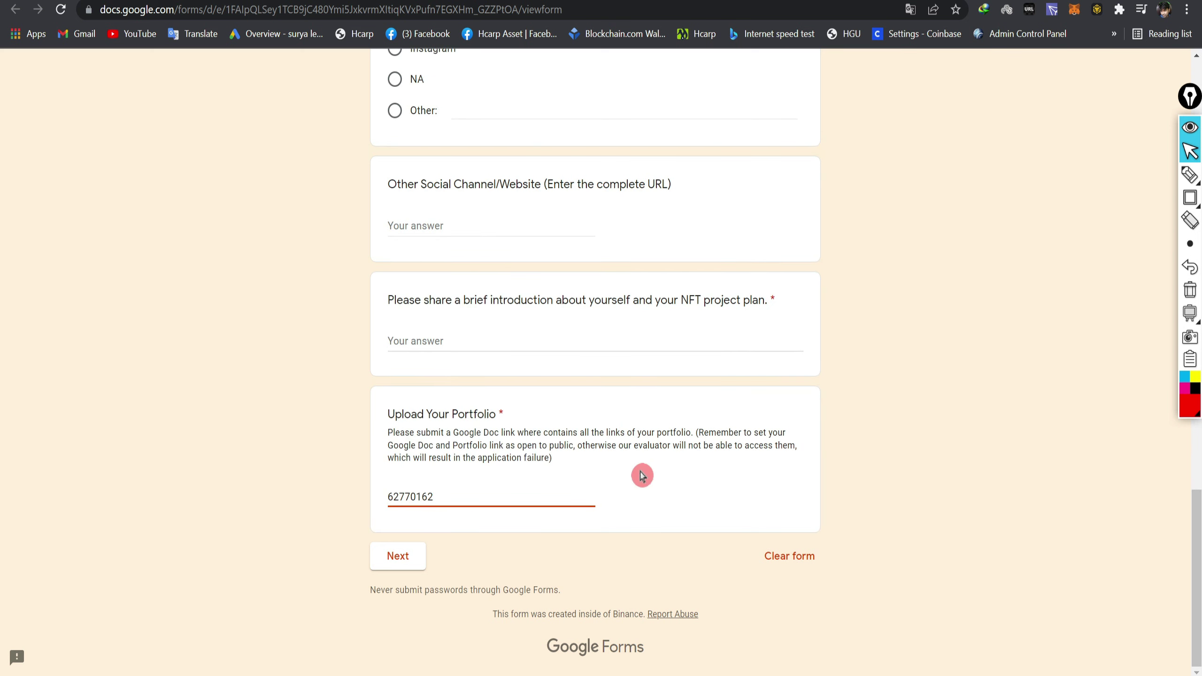
Advance to the followers section, choose 1000 - 5000 as the number of followers and continue to the homepage link section.
{"action": "left_click", "coordinate": [398, 567]}
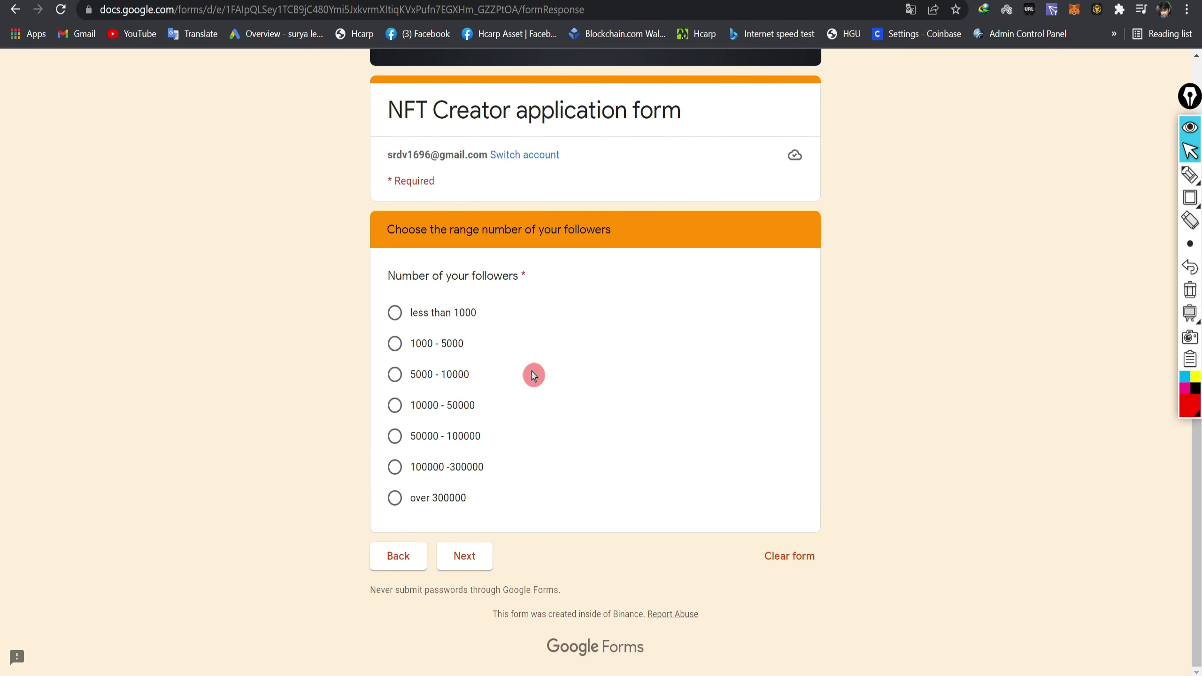
{"action": "left_click", "coordinate": [395, 344]}
{"action": "left_click", "coordinate": [466, 559]}
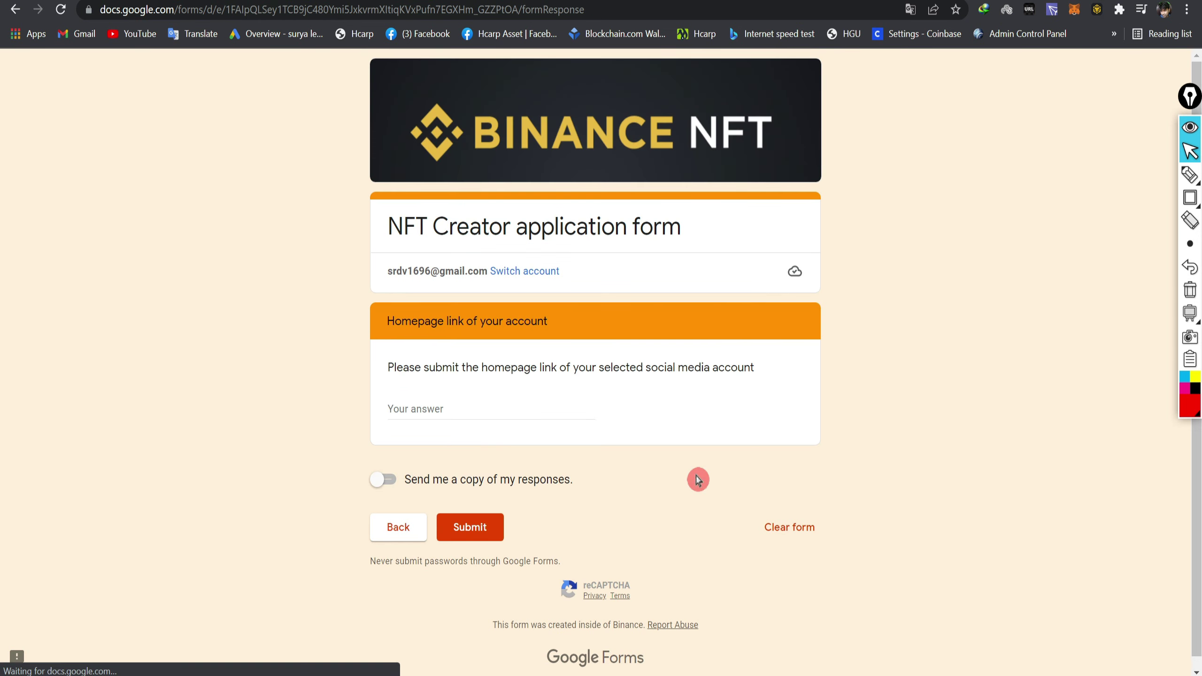
{"action": "left_click", "coordinate": [767, 370]}
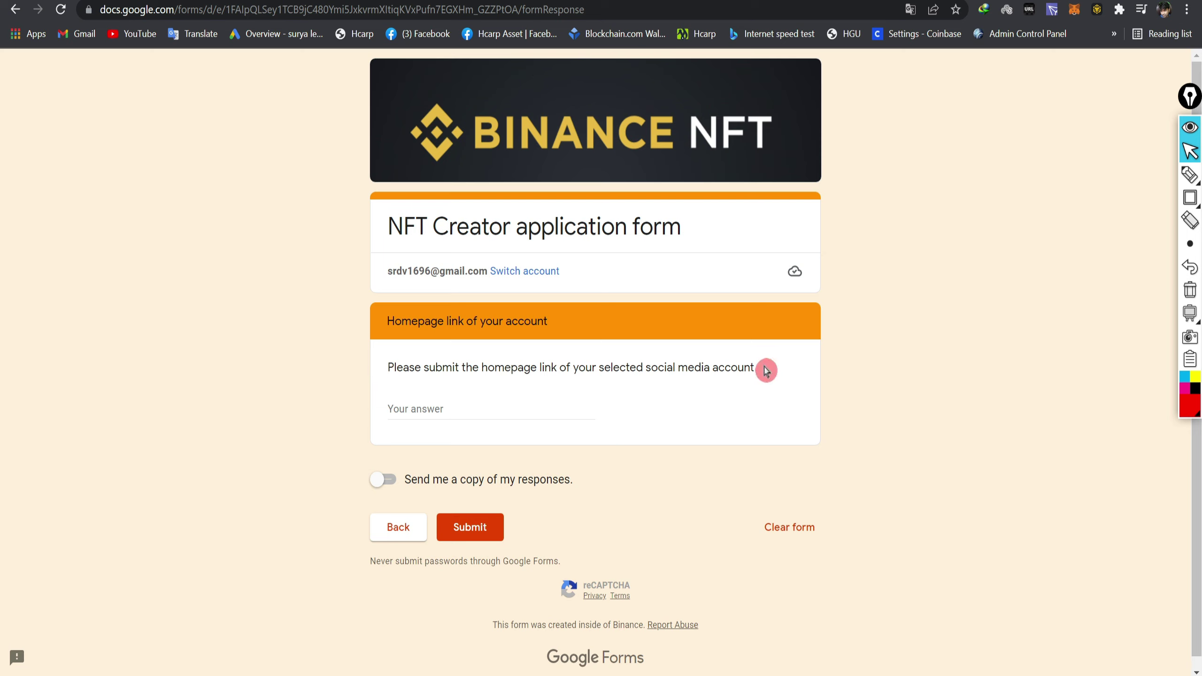
Start the answer for the homepage link of the selected social media account in the NFT Creator application form.
{"action": "left_click", "coordinate": [412, 408]}
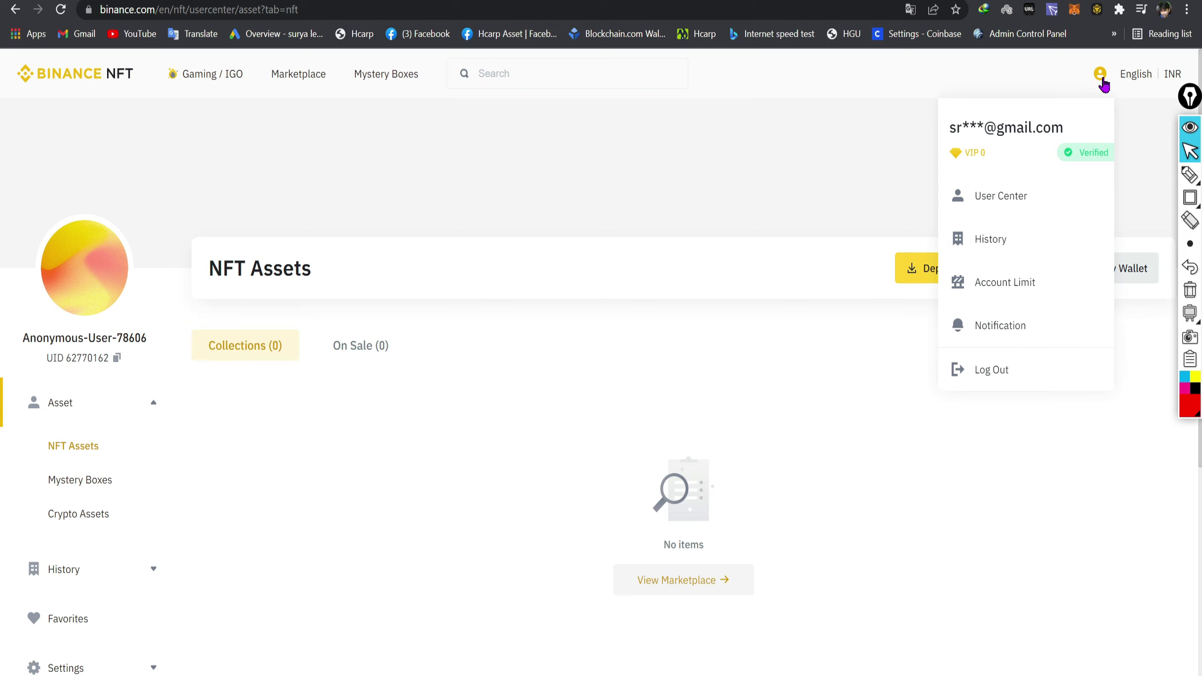
Open the Crypto Assets page of the Binance NFT User Center, examine the BNB, ETH and BUSD wallets and reveal the hidden balances.
{"action": "left_click", "coordinate": [1003, 195]}
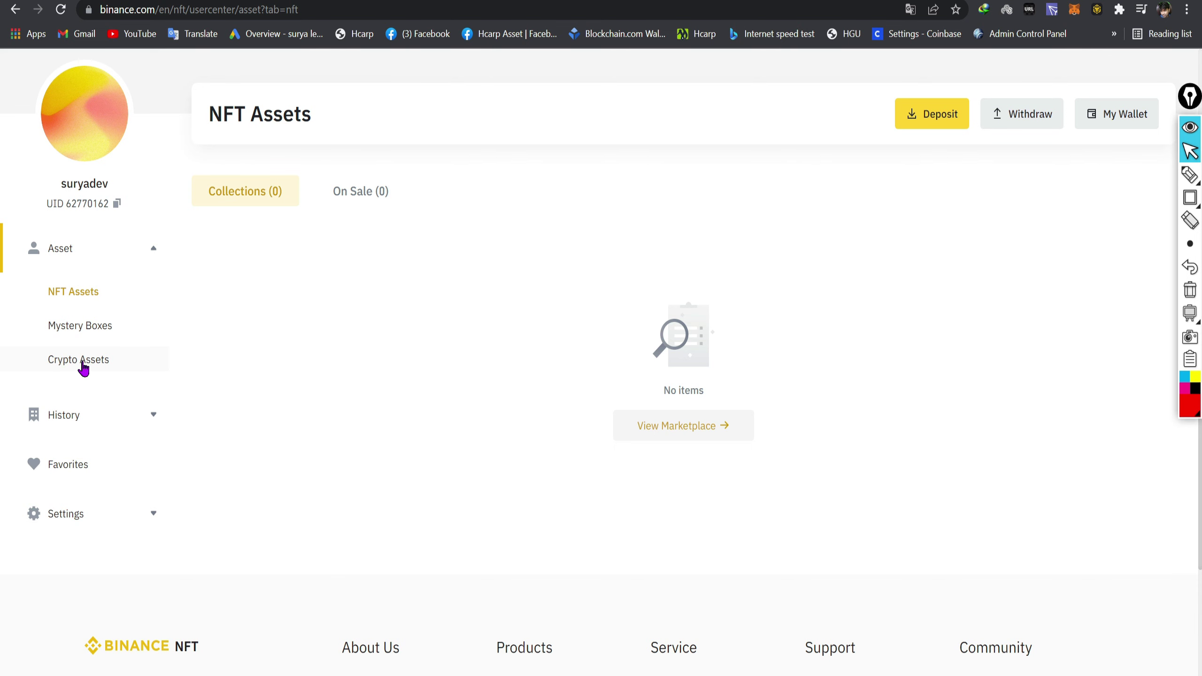
{"action": "left_click", "coordinate": [80, 361]}
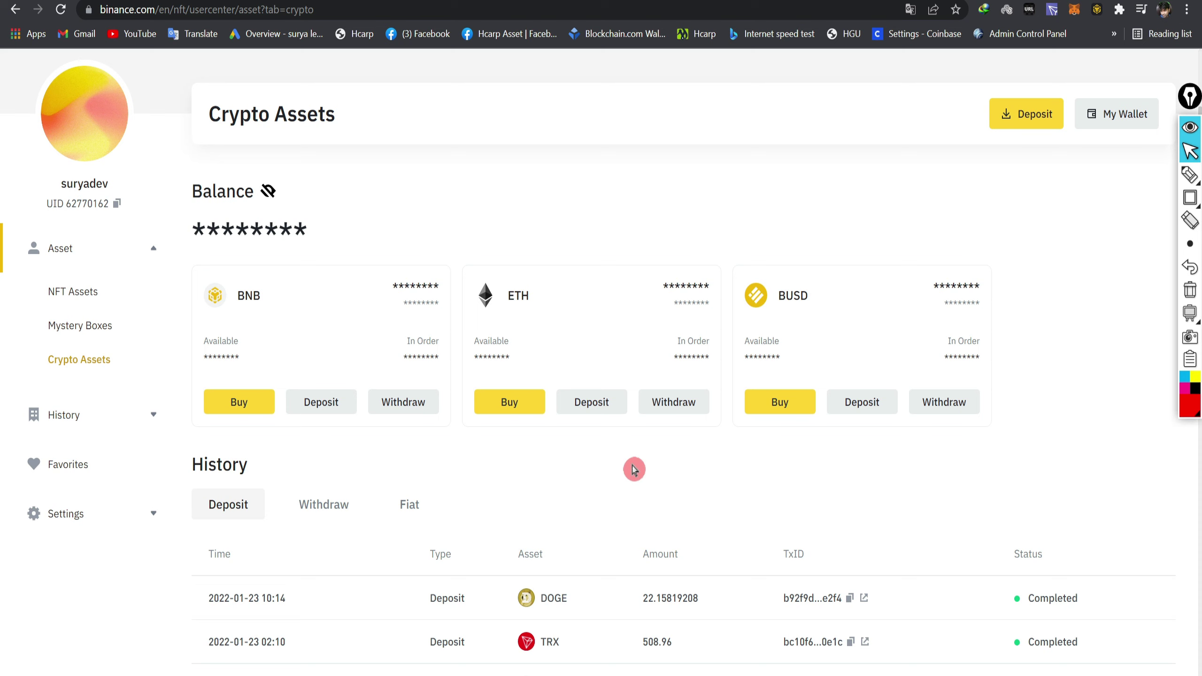
{"action": "left_click_drag", "start_coordinate": [236, 297], "coordinate": [311, 300]}
{"action": "left_click", "coordinate": [531, 295]}
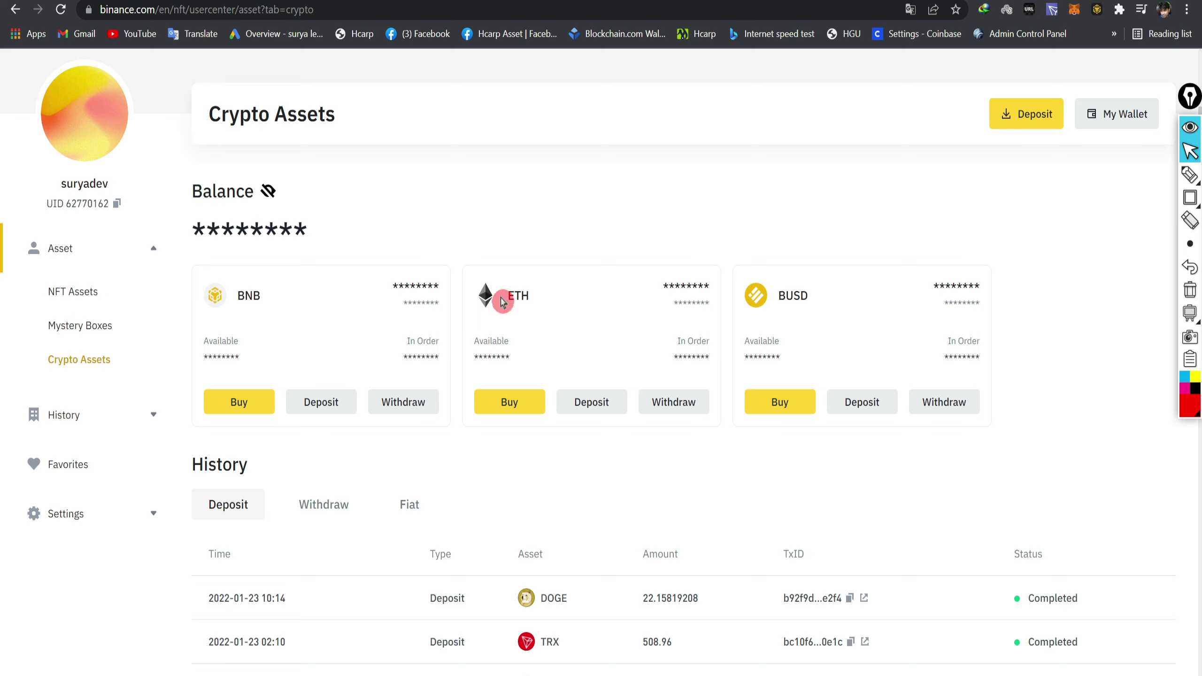
{"action": "left_click_drag", "start_coordinate": [779, 298], "coordinate": [818, 298]}
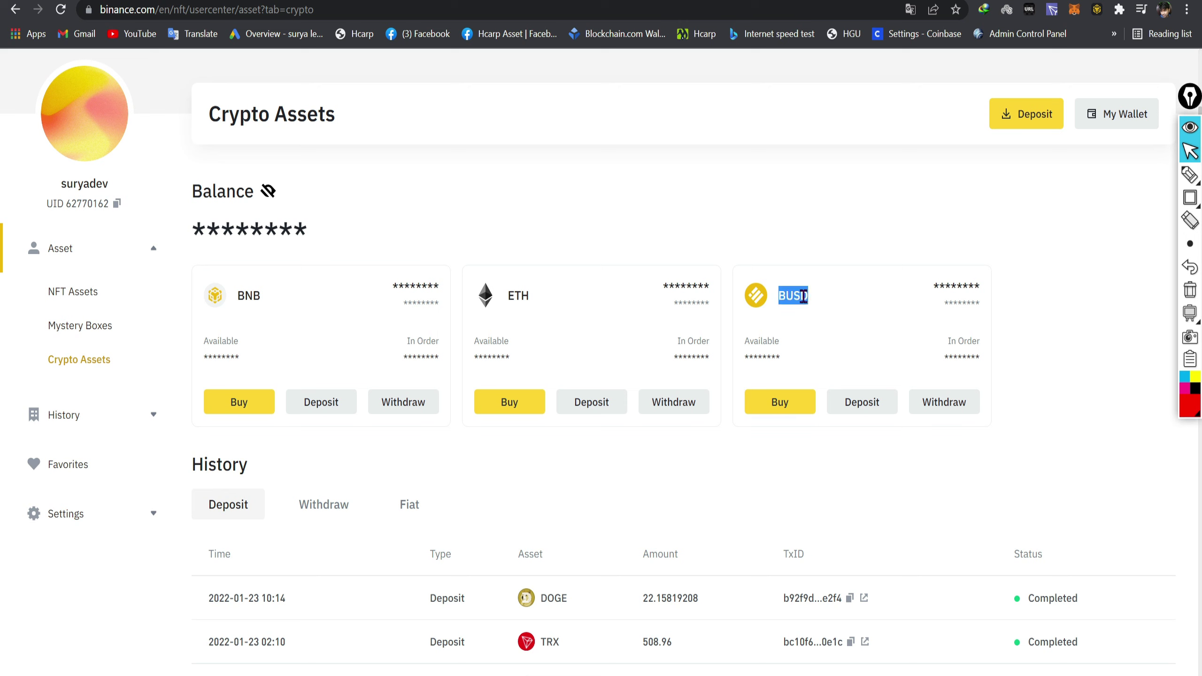
{"action": "left_click", "coordinate": [804, 297]}
{"action": "left_click", "coordinate": [268, 191]}
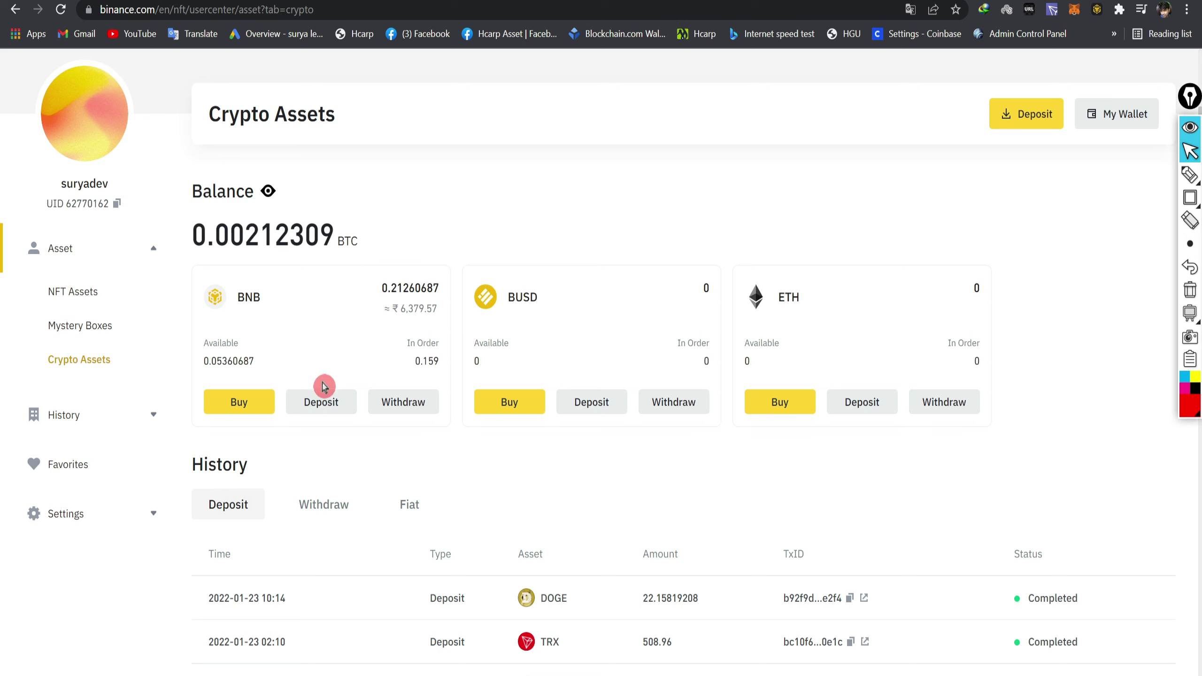